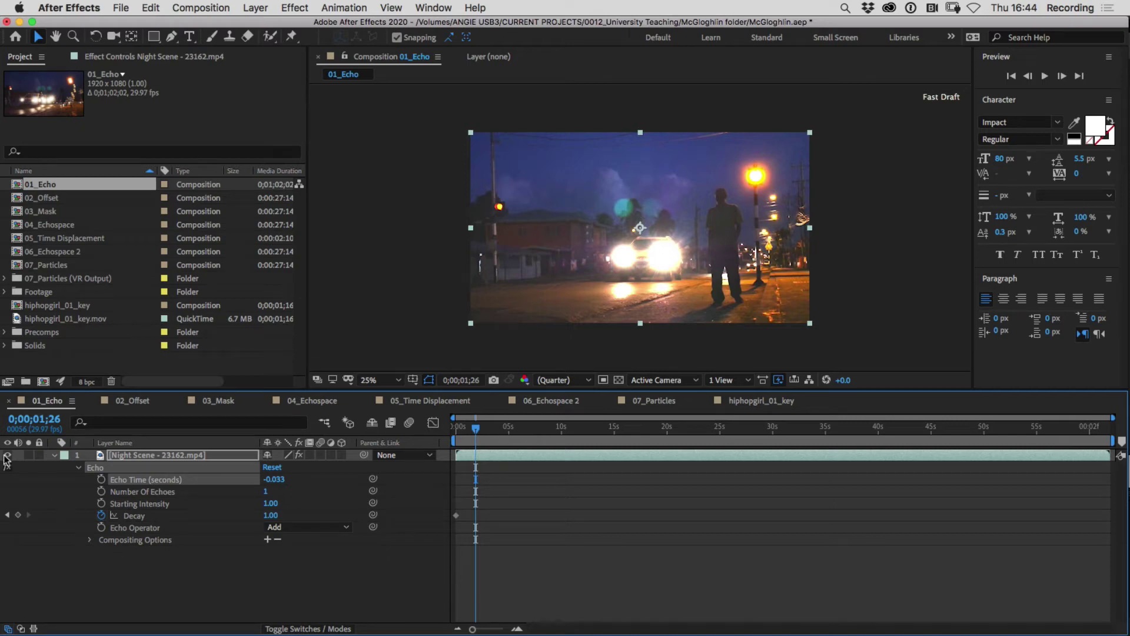
# Step: Toggle the night scene's Echo effect off and back on to compare
pyautogui.click(7, 468)
pyautogui.click(7, 468)
pyautogui.press('super+Tab')
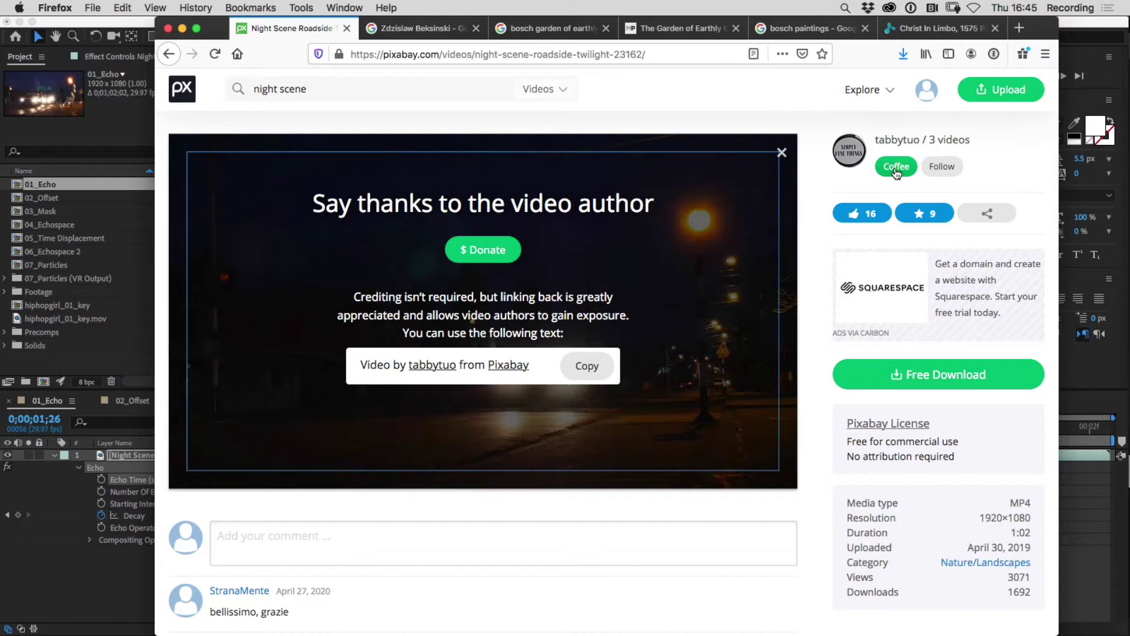
pyautogui.click(113, 577)
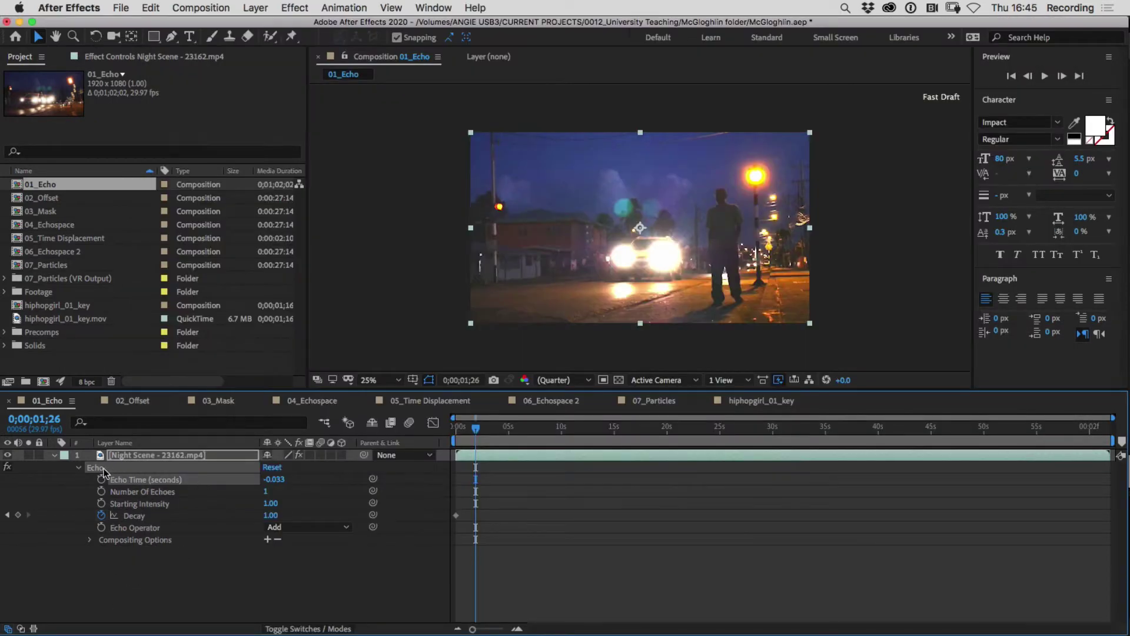
pyautogui.click(7, 467)
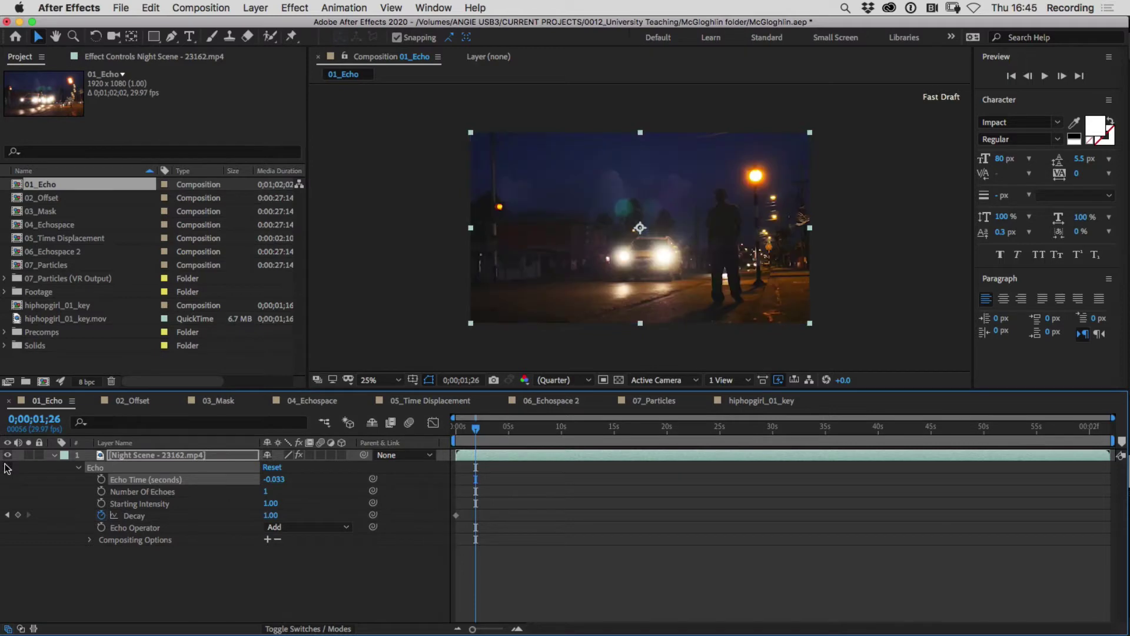
pyautogui.click(7, 466)
pyautogui.click(7, 466)
pyautogui.click(8, 467)
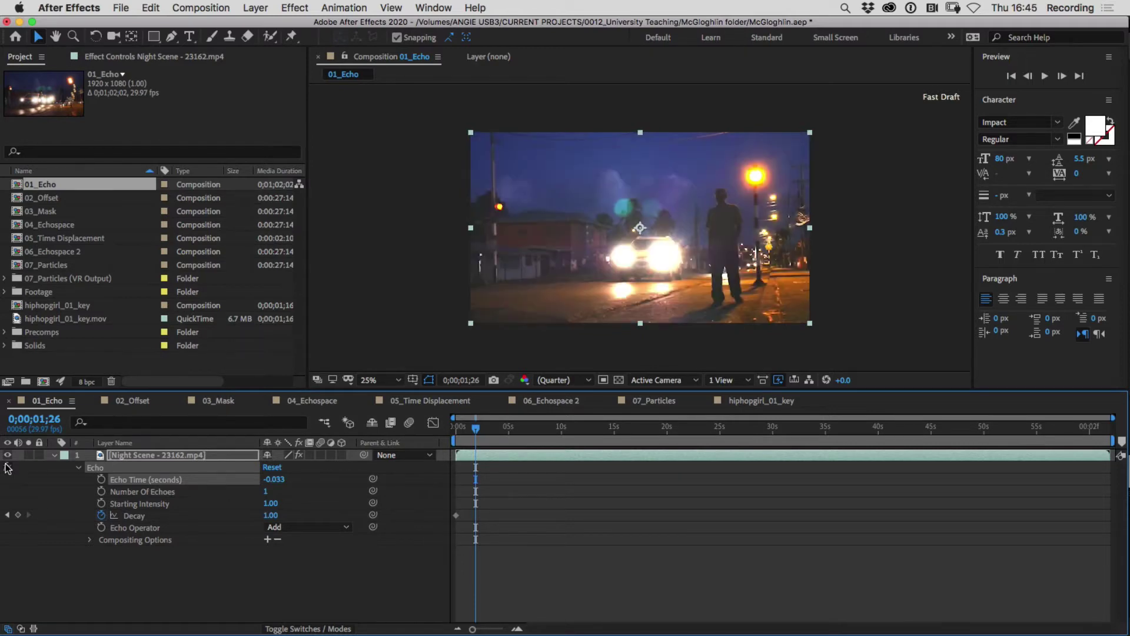
pyautogui.click(7, 467)
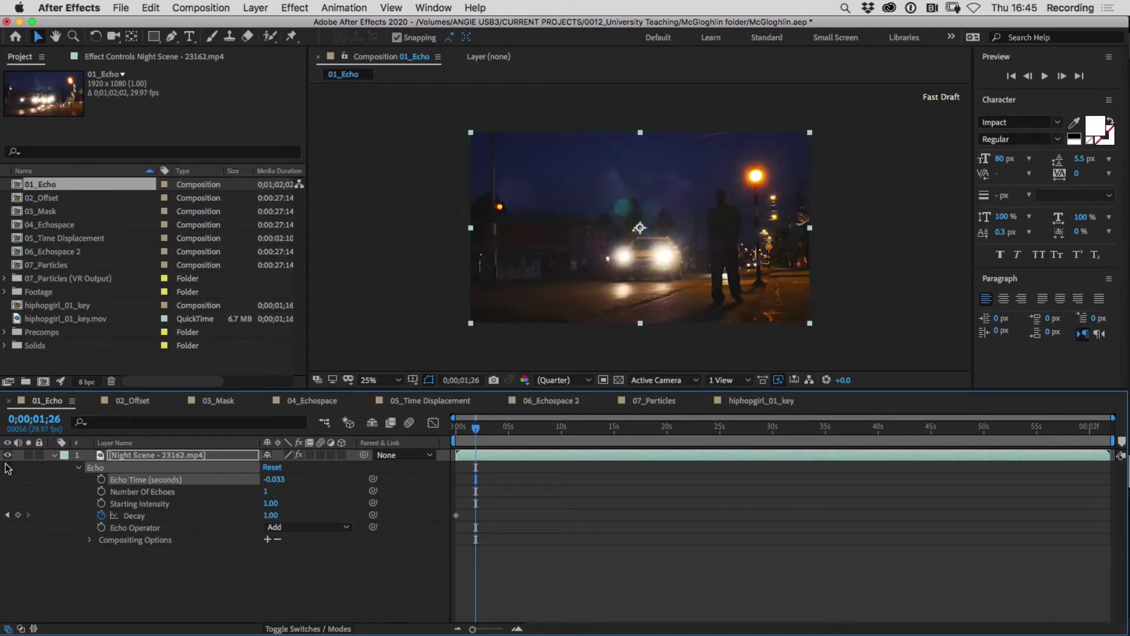
pyautogui.click(7, 466)
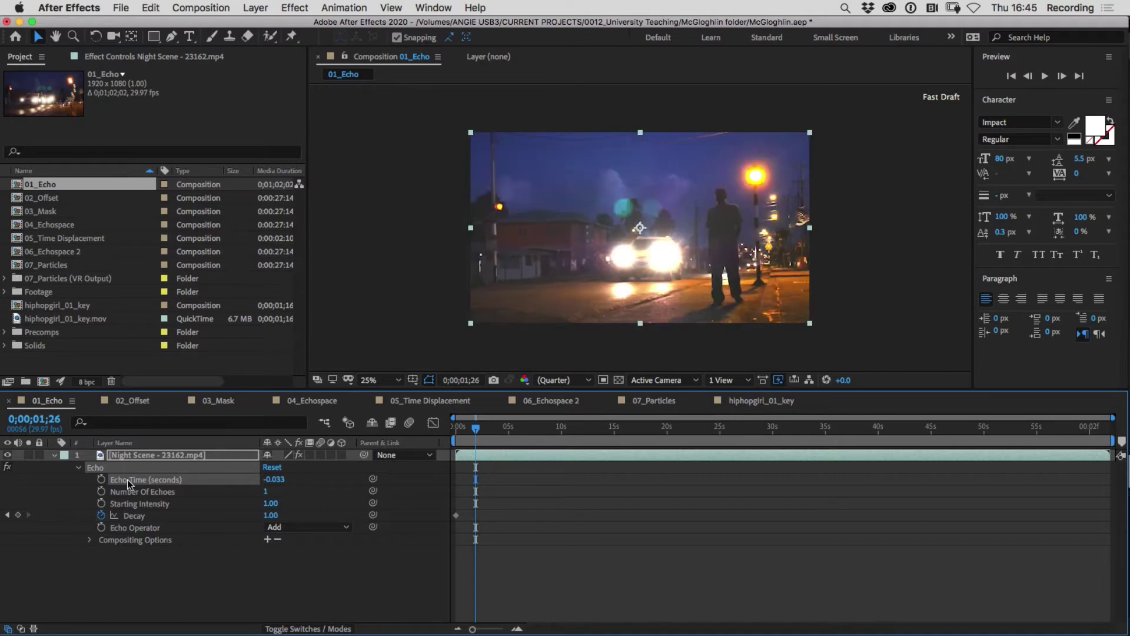
# Step: Open the night scene's Echo settings and set Echo Time to 0
pyautogui.doubleClick(99, 469)
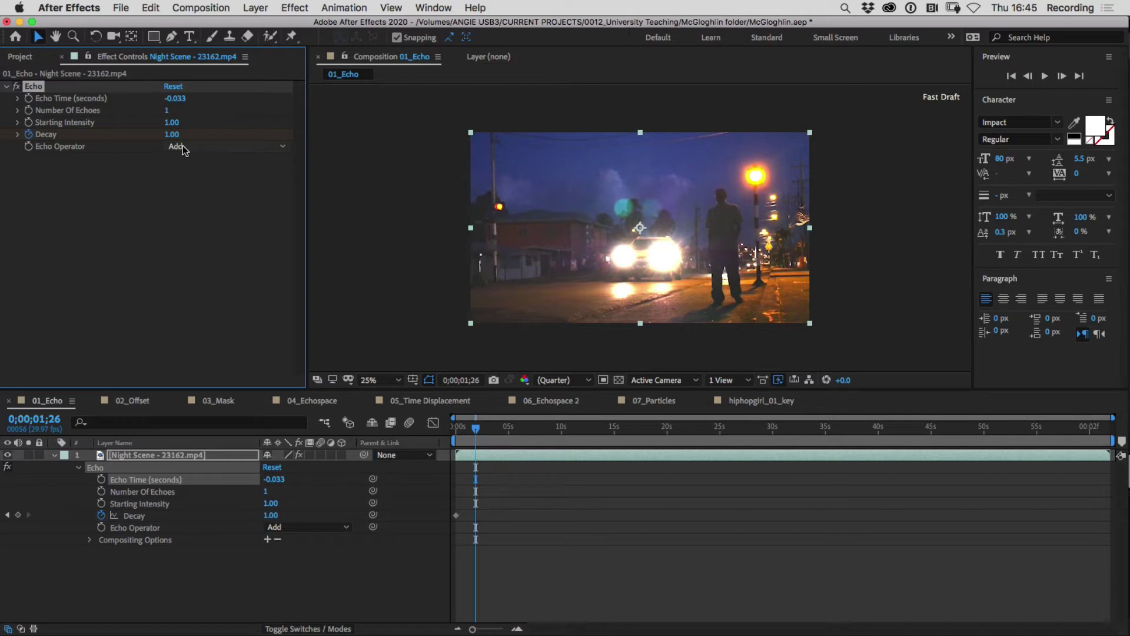
pyautogui.click(184, 100)
pyautogui.write('0')
pyautogui.press('Return')
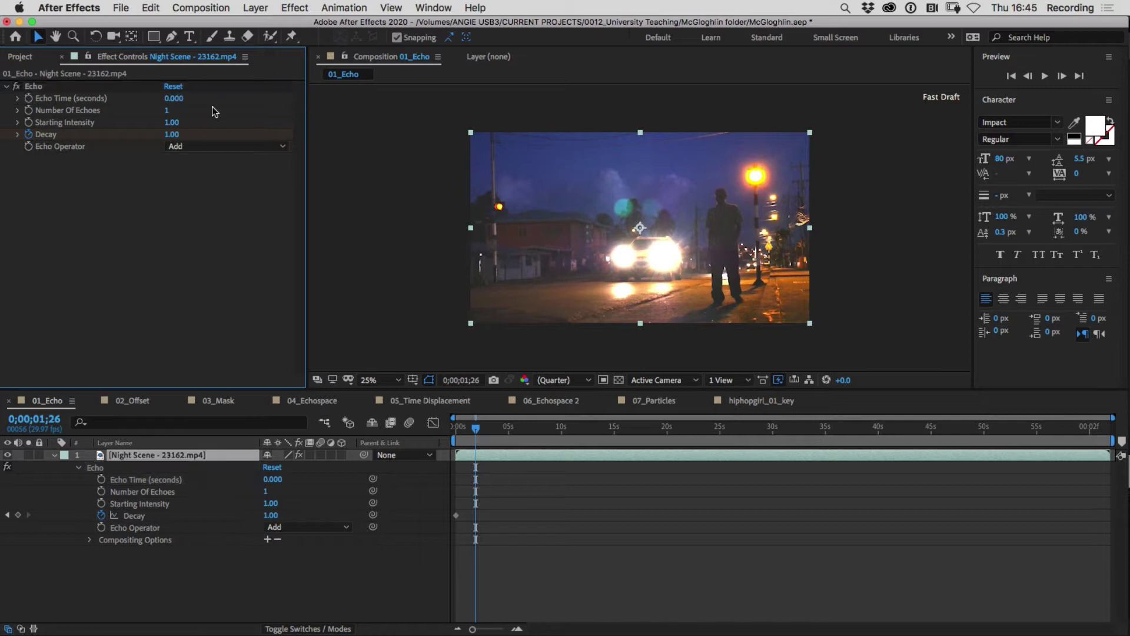
# Step: Set Number Of Echoes to 3 and change the Echo Operator to Screen
pyautogui.click(168, 110)
pyautogui.write('2')
pyautogui.press('Return')
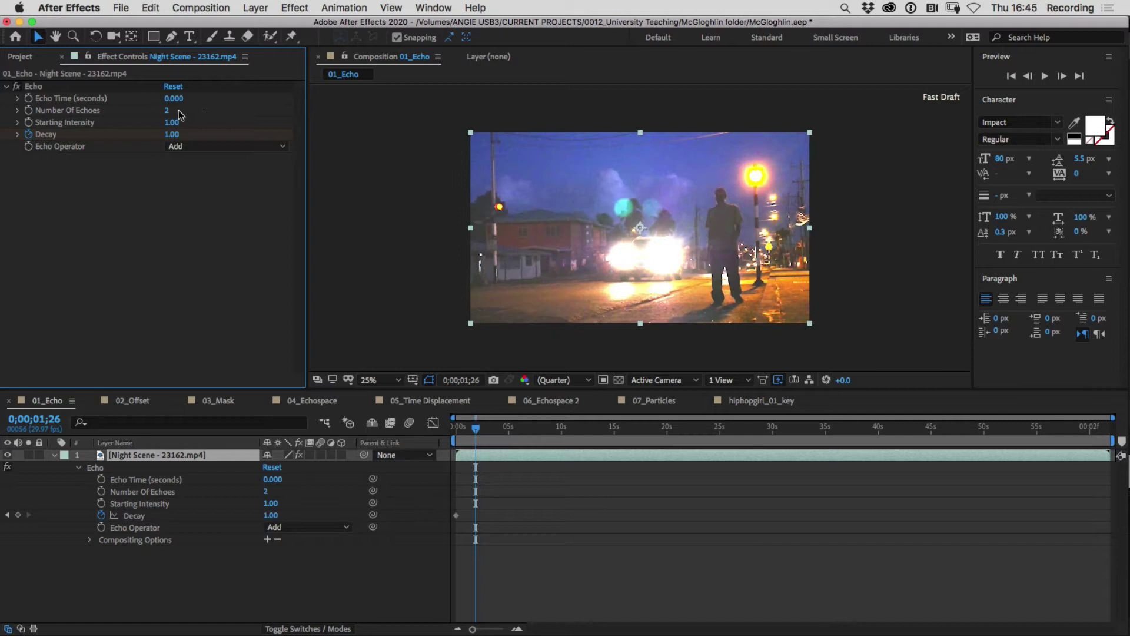
pyautogui.click(170, 112)
pyautogui.press('Return')
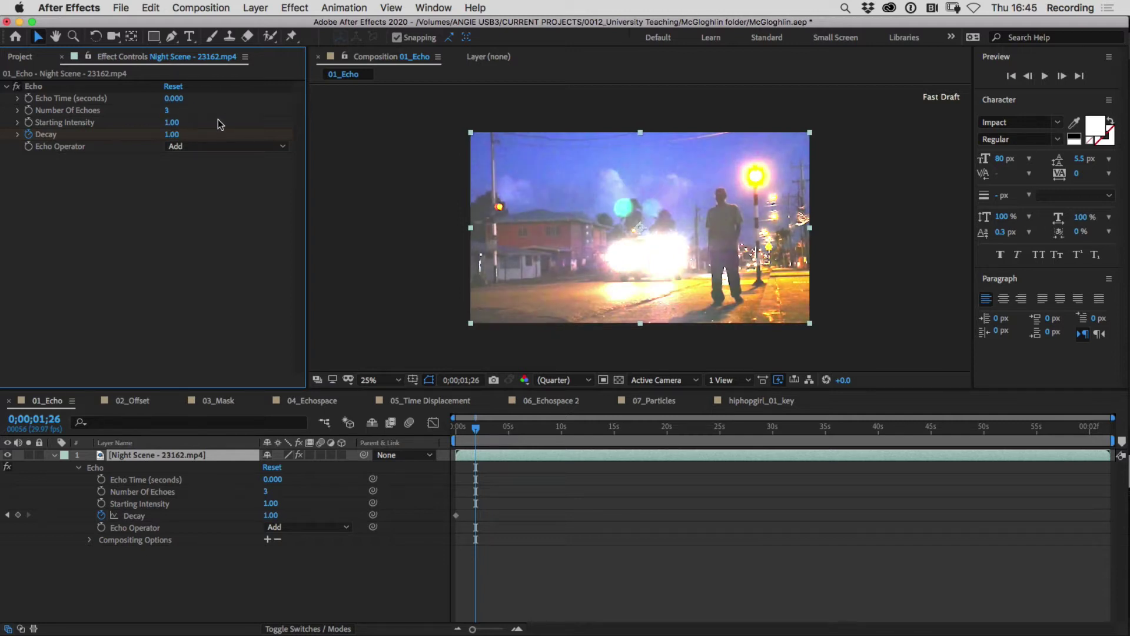
pyautogui.click(182, 147)
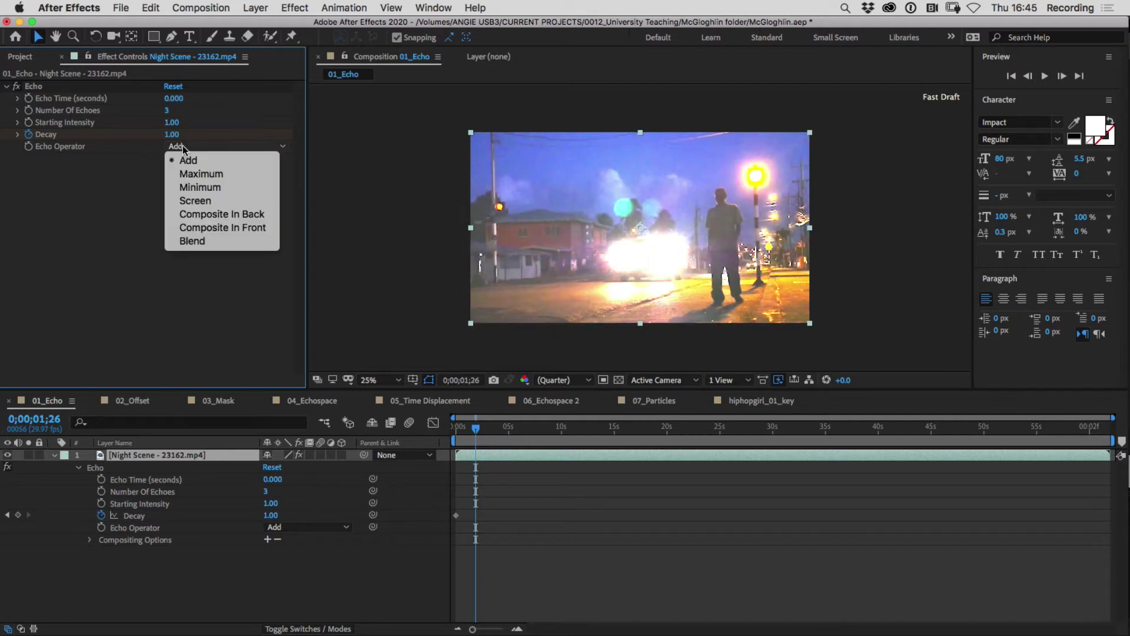
pyautogui.click(195, 202)
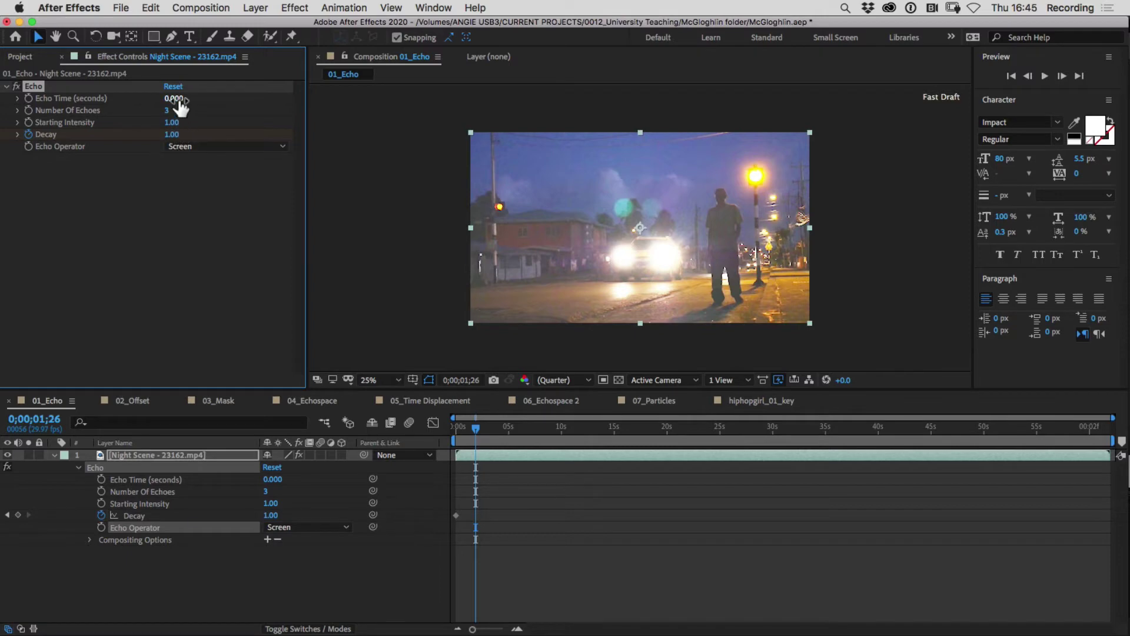
# Step: Scrub Echo Time up to 1.800 seconds and switch the Echo Operator to Add
pyautogui.moveTo(178, 100); pyautogui.dragTo(193, 102)
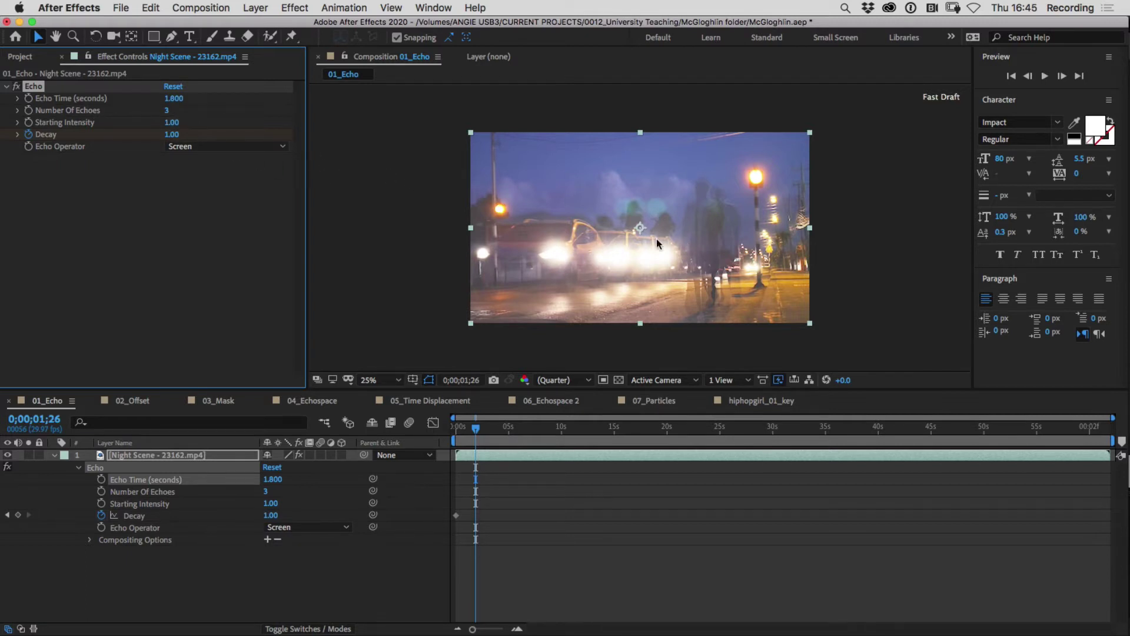
pyautogui.click(200, 145)
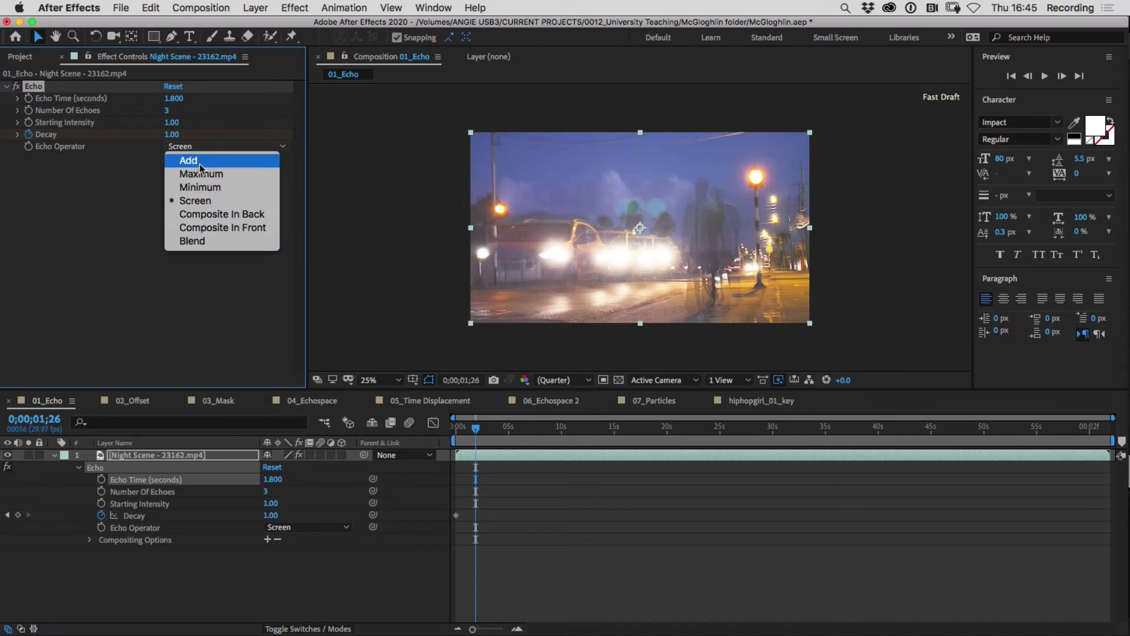
pyautogui.click(200, 159)
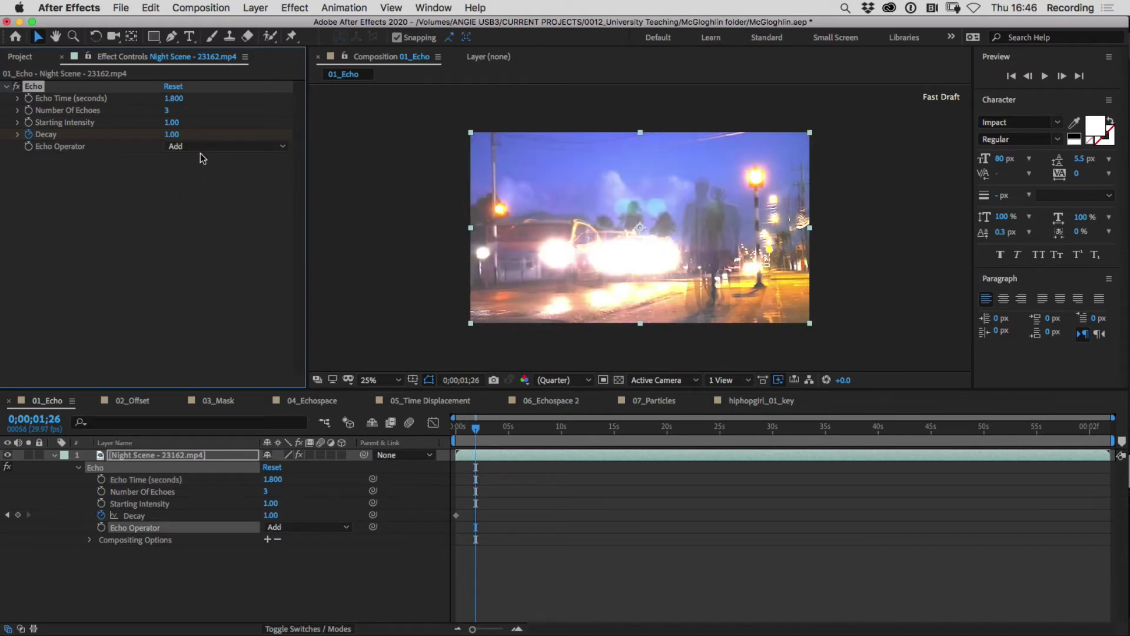
pyautogui.click(193, 146)
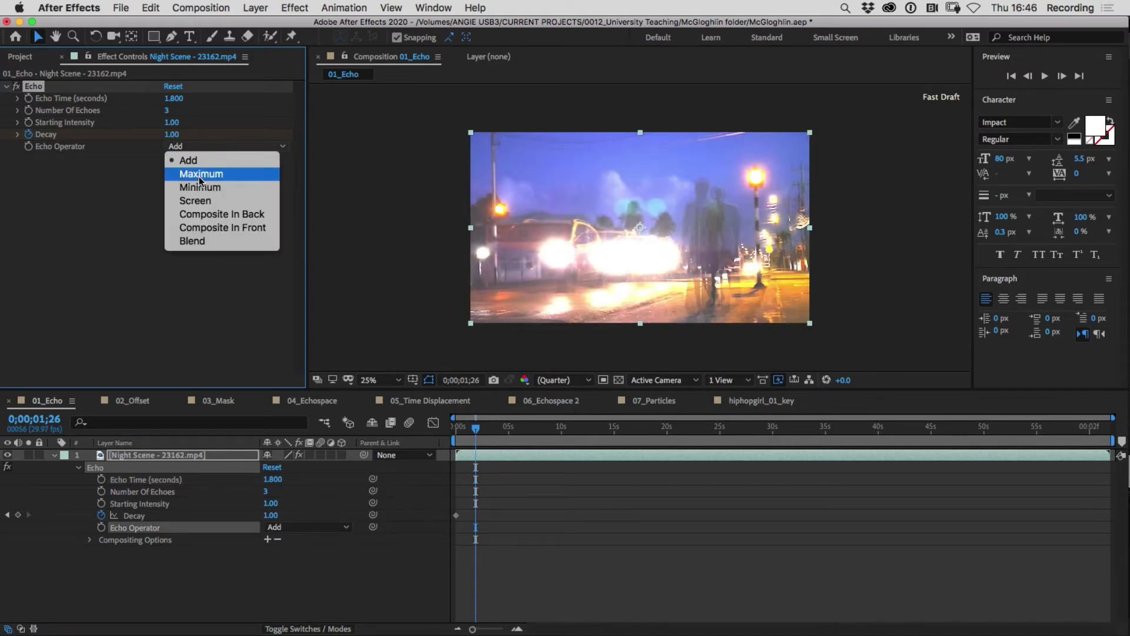
# Step: Choose Maximum, test lower Starting Intensity, then set Starting Intensity and Decay to 1.00
pyautogui.click(200, 175)
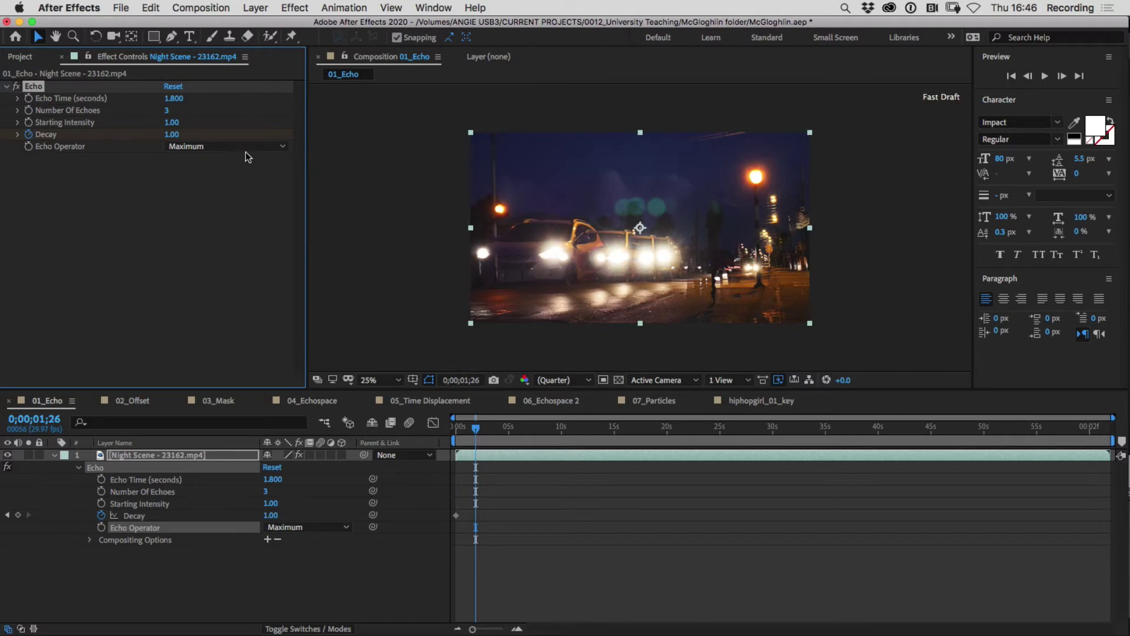
pyautogui.moveTo(177, 125); pyautogui.dragTo(211, 137)
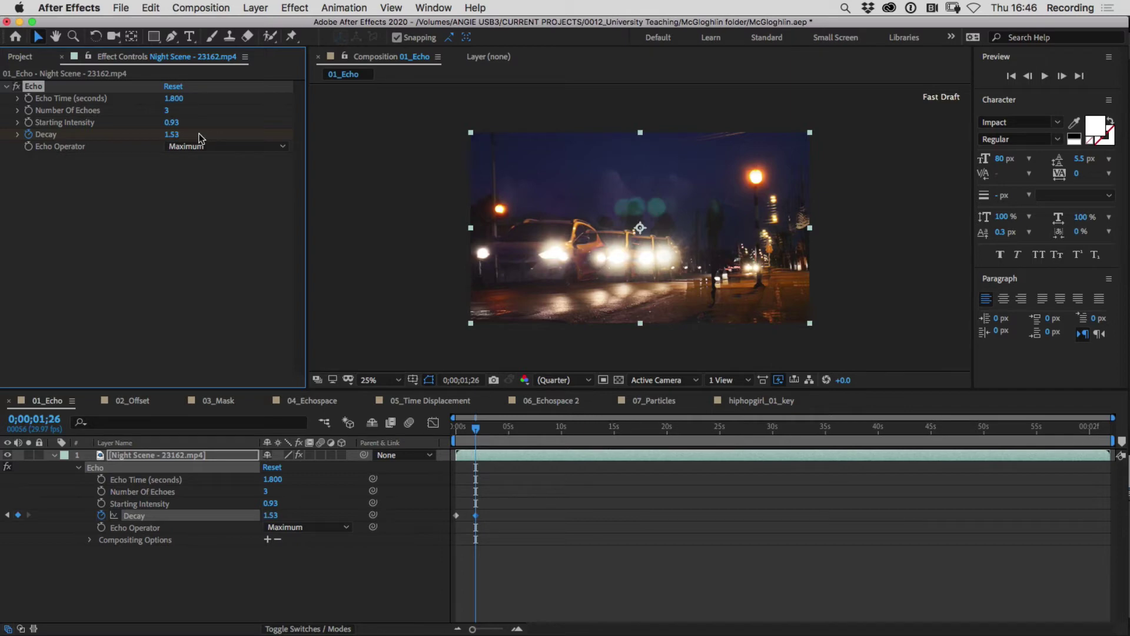
pyautogui.moveTo(172, 122)
pyautogui.mouseDown()
pyautogui.moveTo(133, 125)
pyautogui.moveTo(184, 132)
pyautogui.mouseUp()
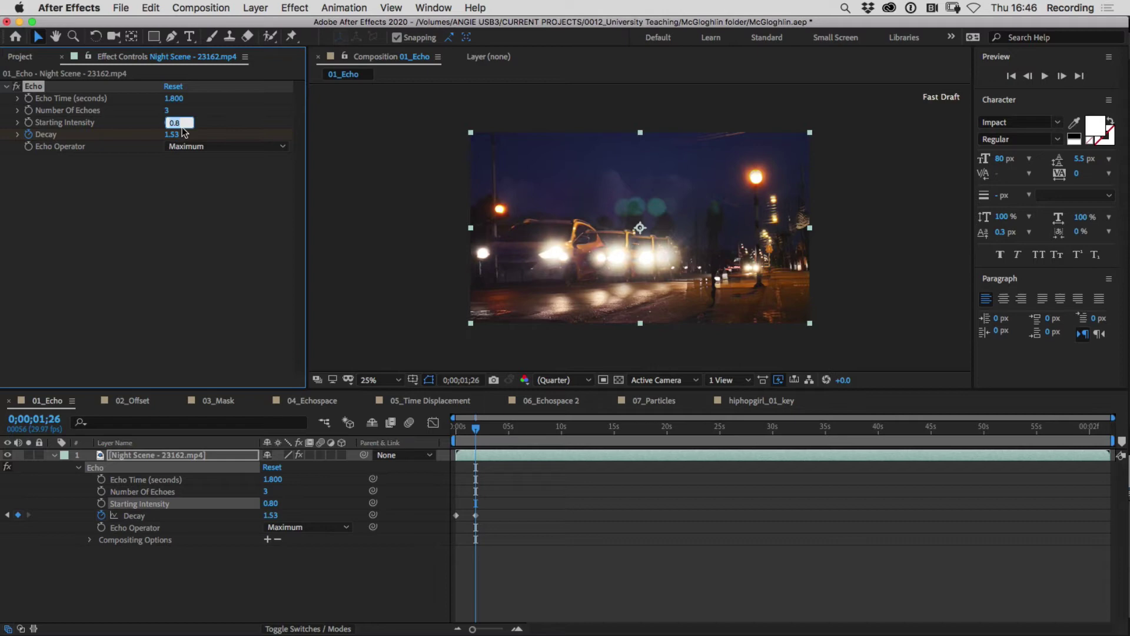
pyautogui.click(172, 123)
pyautogui.write('1')
pyautogui.click(182, 135)
pyautogui.press('Return')
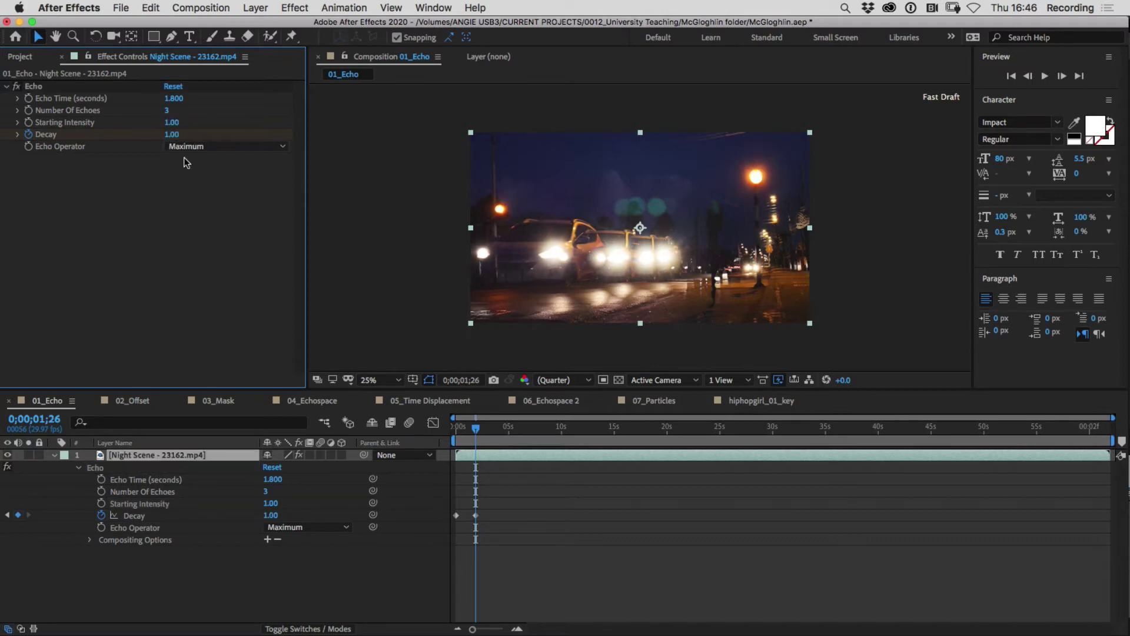
# Step: Set Echo Time to 3.6, adjust it to 3.300 seconds, and preview from the start
pyautogui.click(175, 99)
pyautogui.write('3.6')
pyautogui.press('Return')
pyautogui.moveTo(189, 102)
pyautogui.mouseDown()
pyautogui.moveTo(199, 101)
pyautogui.moveTo(189, 101)
pyautogui.mouseUp()
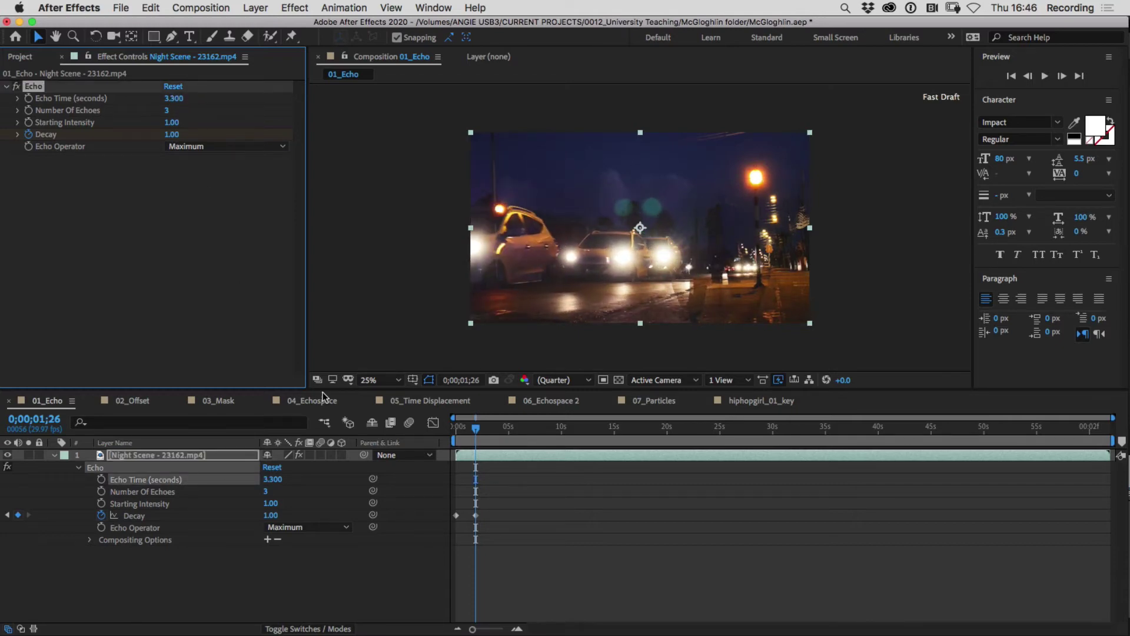
pyautogui.moveTo(475, 429); pyautogui.dragTo(442, 434)
pyautogui.press('space')
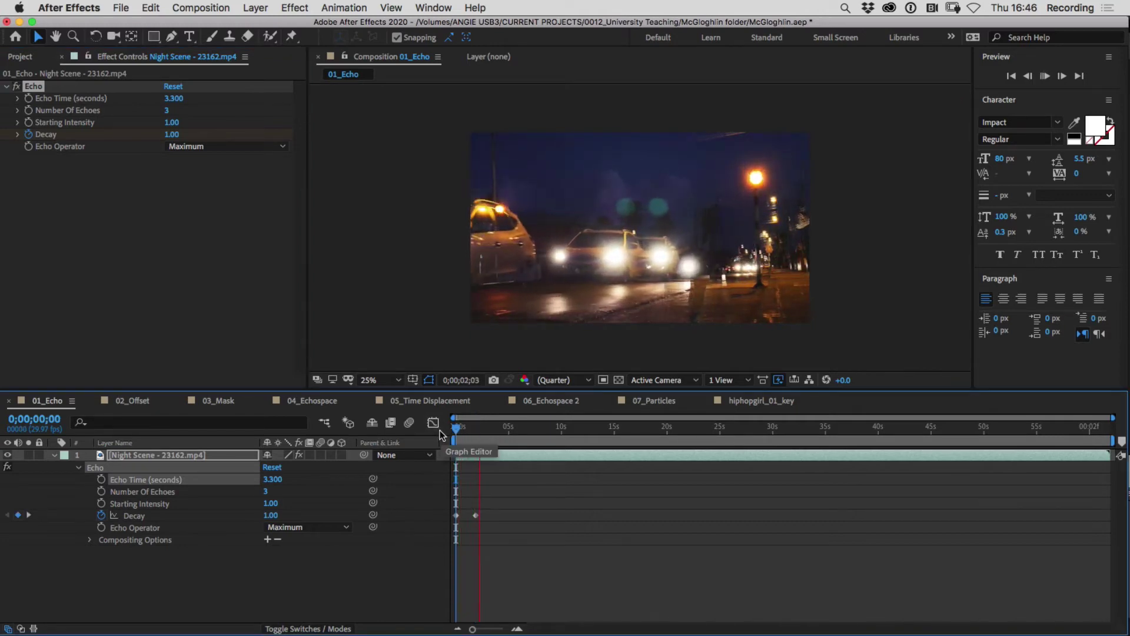
# Step: Stop playback and switch the night scene's Echo Operator to Minimum
pyautogui.press('space')
pyautogui.click(224, 146)
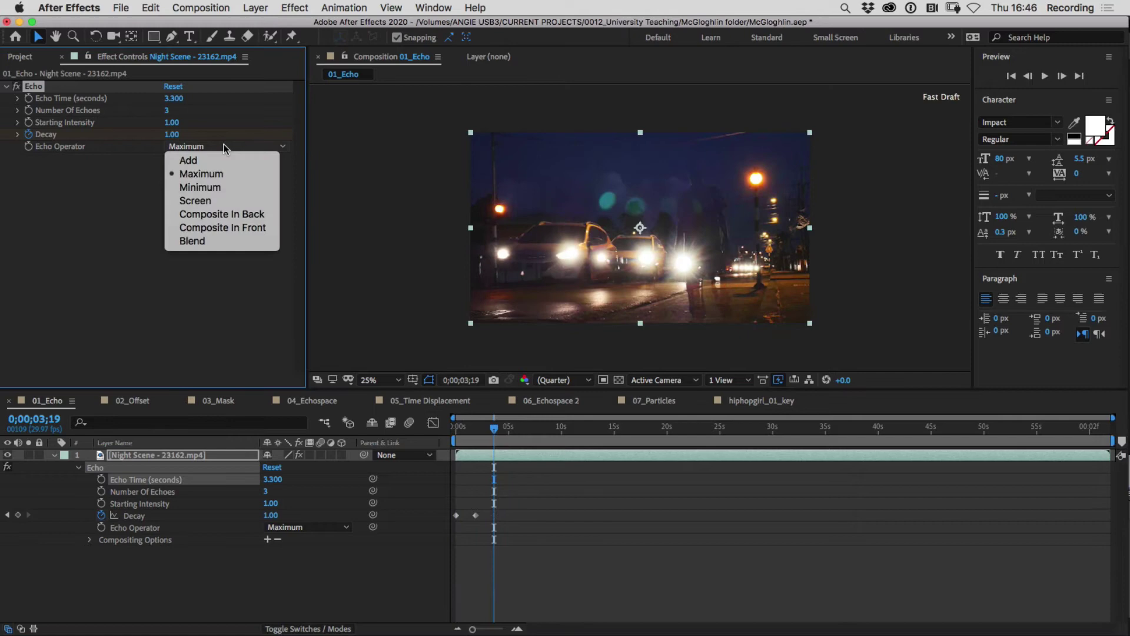
pyautogui.click(224, 188)
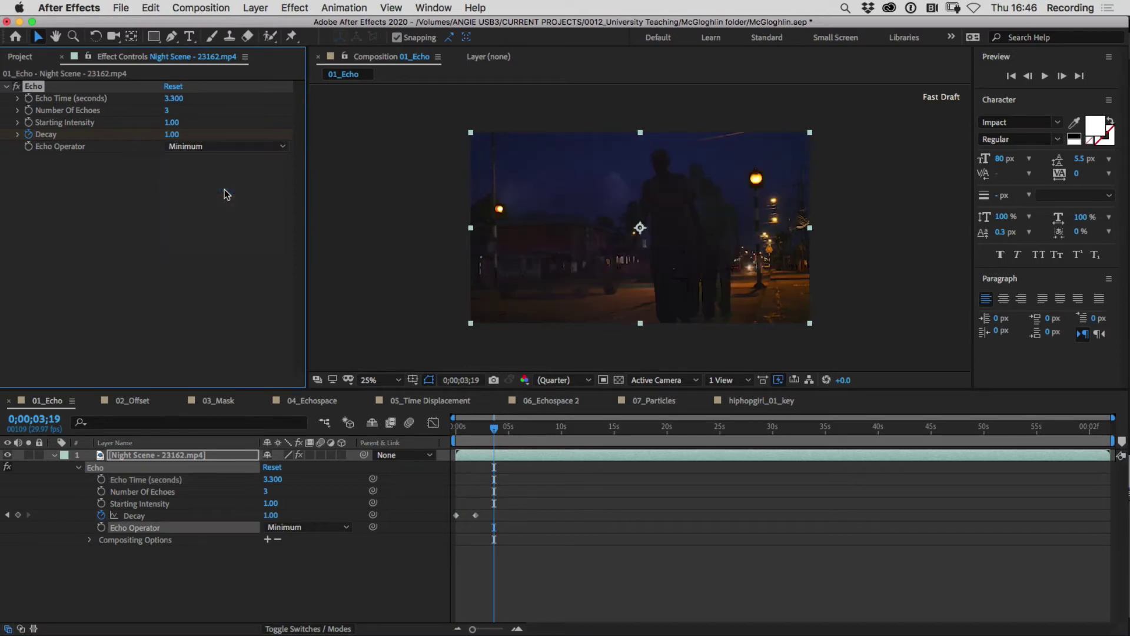
# Step: Check the clip in its Layer panel, then preview the composition from the start
pyautogui.doubleClick(660, 170)
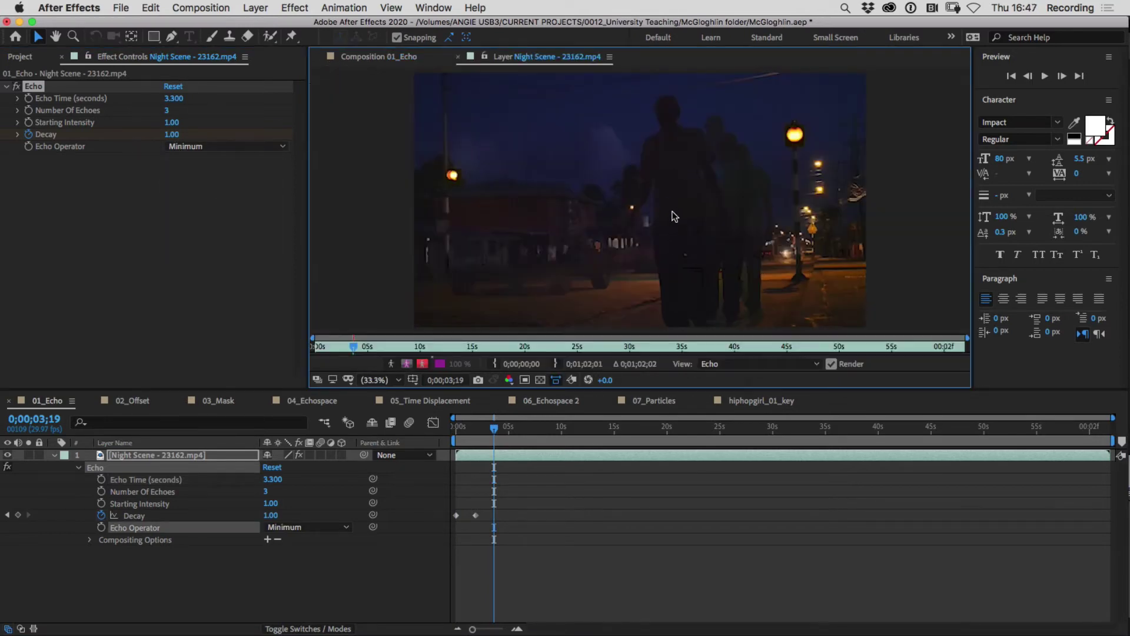
pyautogui.click(457, 57)
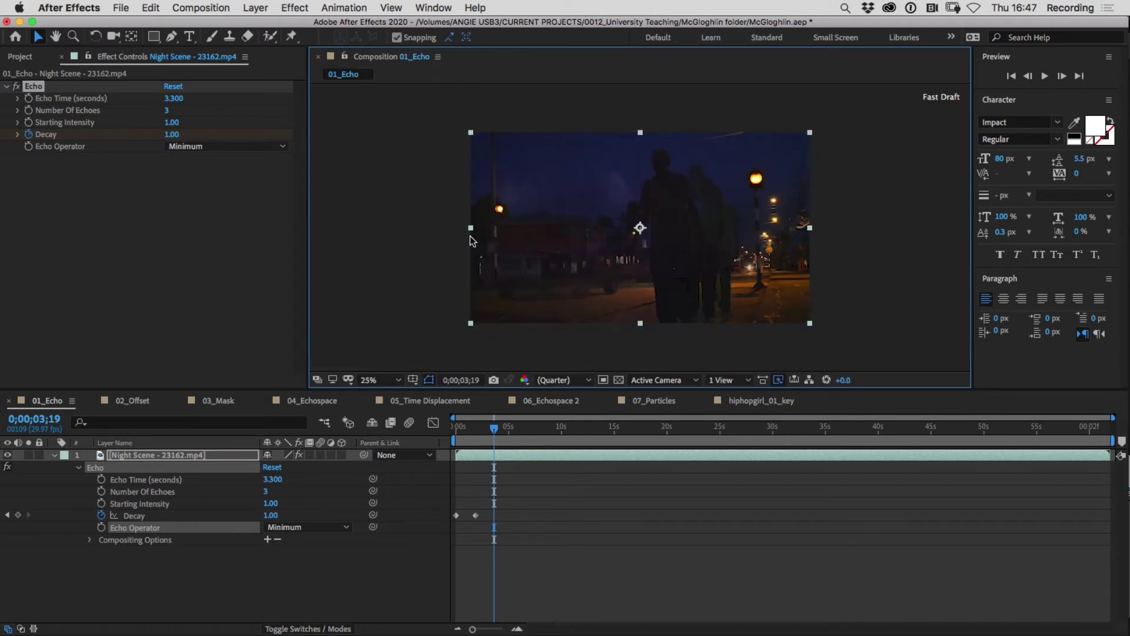
pyautogui.moveTo(479, 435); pyautogui.dragTo(448, 433)
pyautogui.press('space')
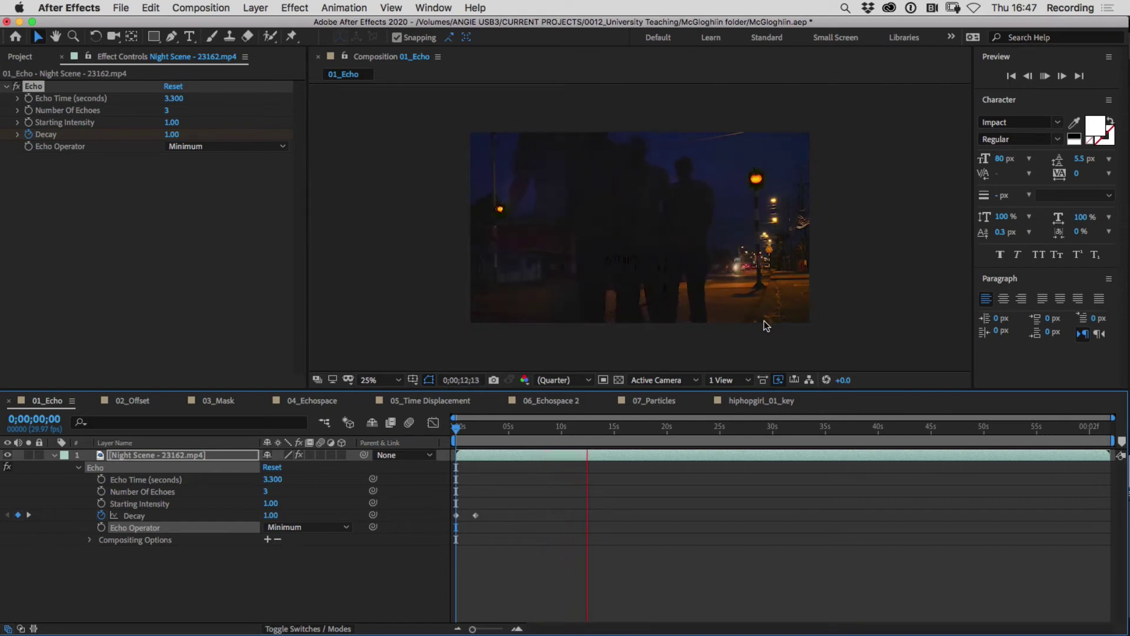
pyautogui.press('space')
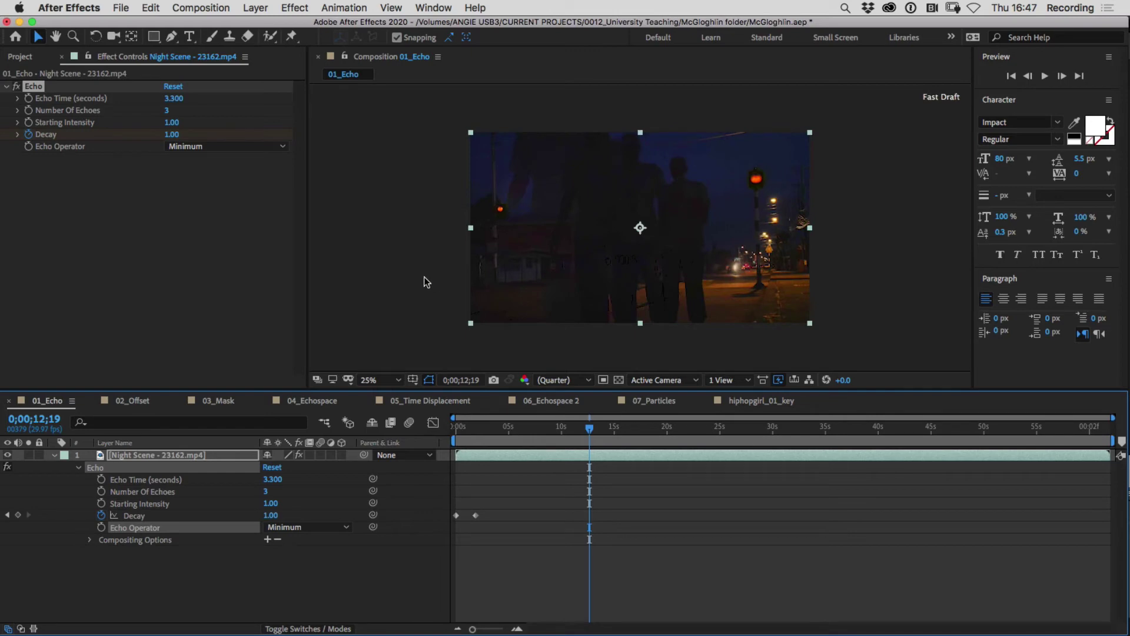
# Step: Try Blend, Composite In Back and Composite In Front operators, settling on Composite In Back
pyautogui.click(193, 146)
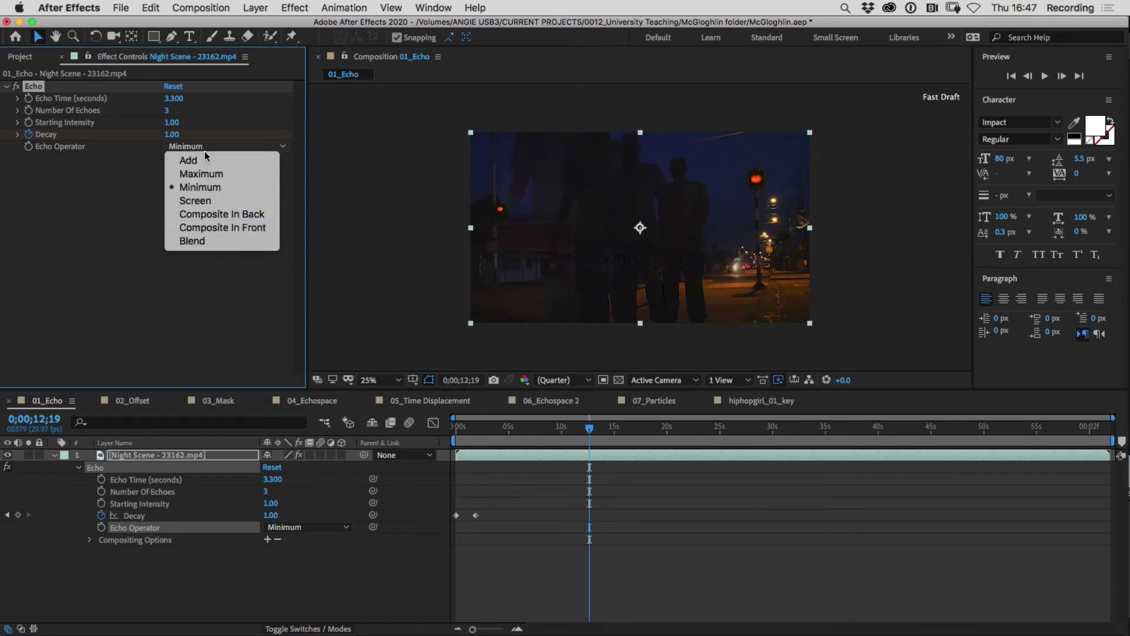
pyautogui.click(196, 241)
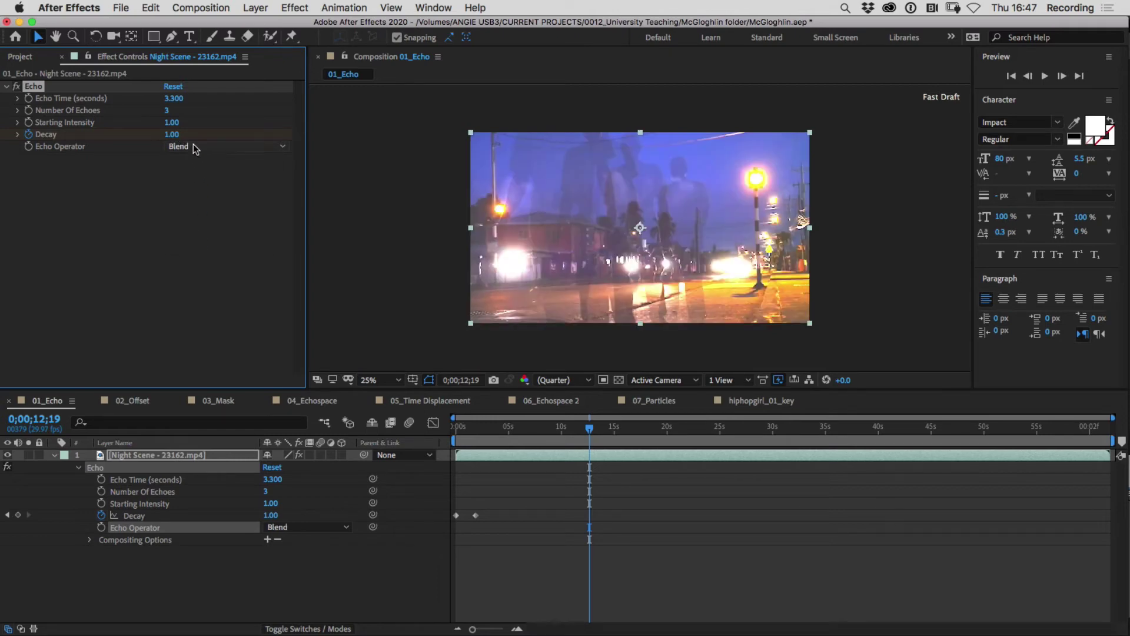
pyautogui.click(193, 146)
pyautogui.click(208, 216)
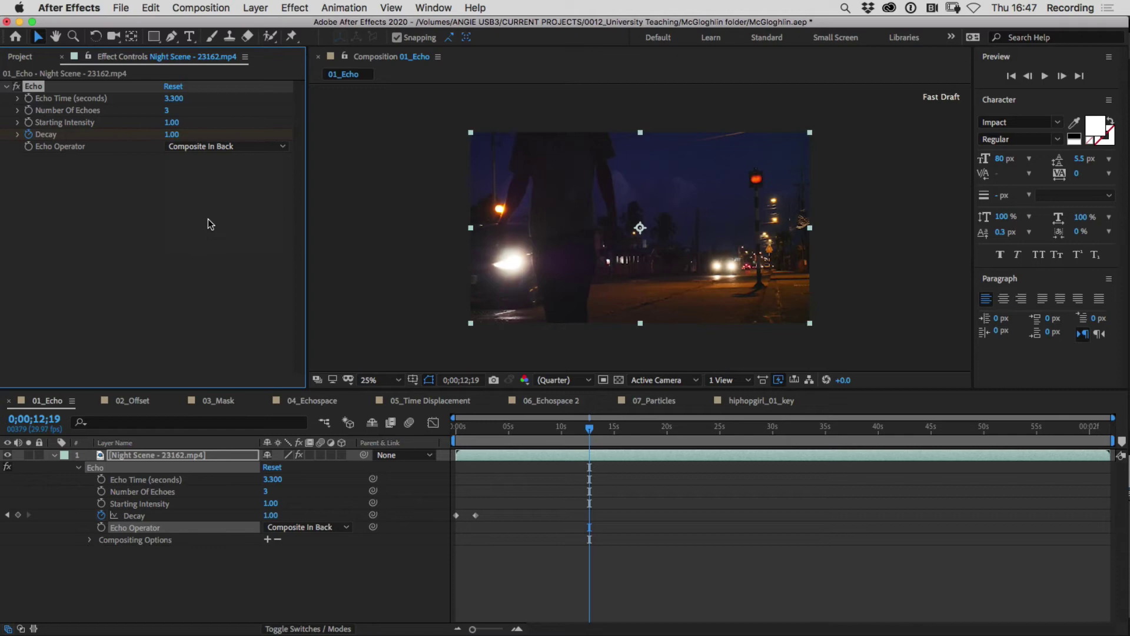
pyautogui.click(203, 146)
pyautogui.click(215, 227)
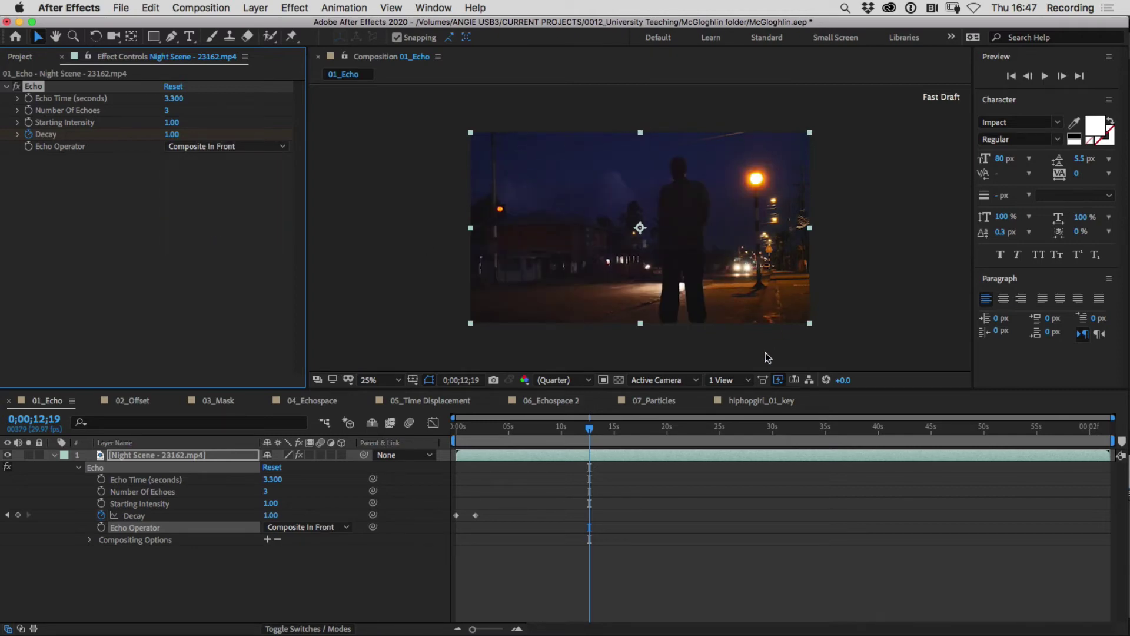
pyautogui.click(197, 146)
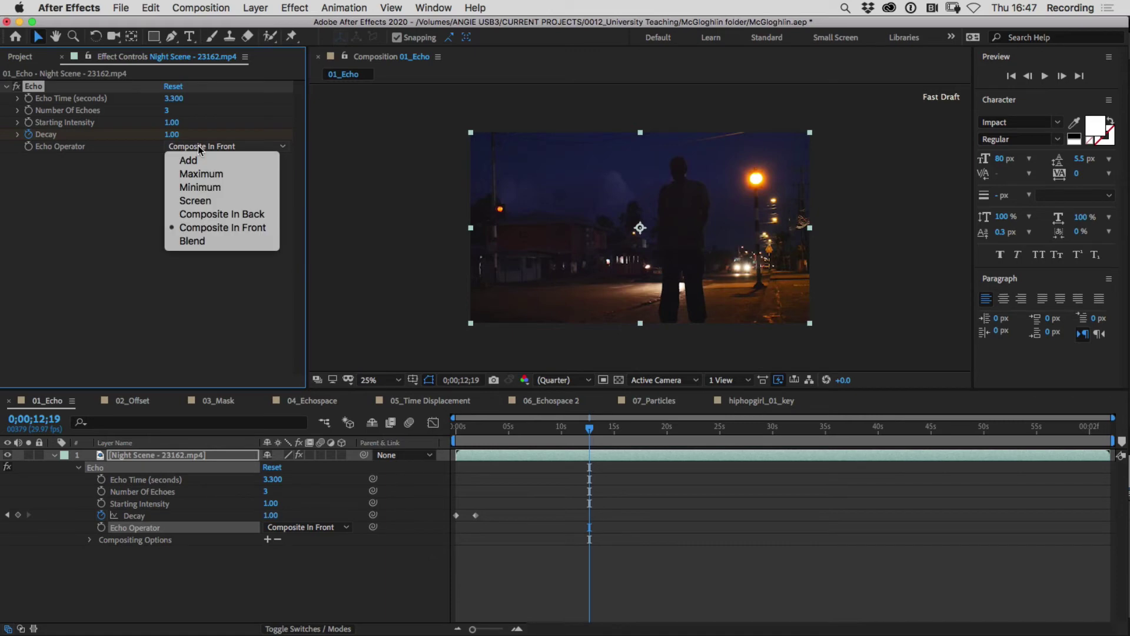
pyautogui.click(224, 216)
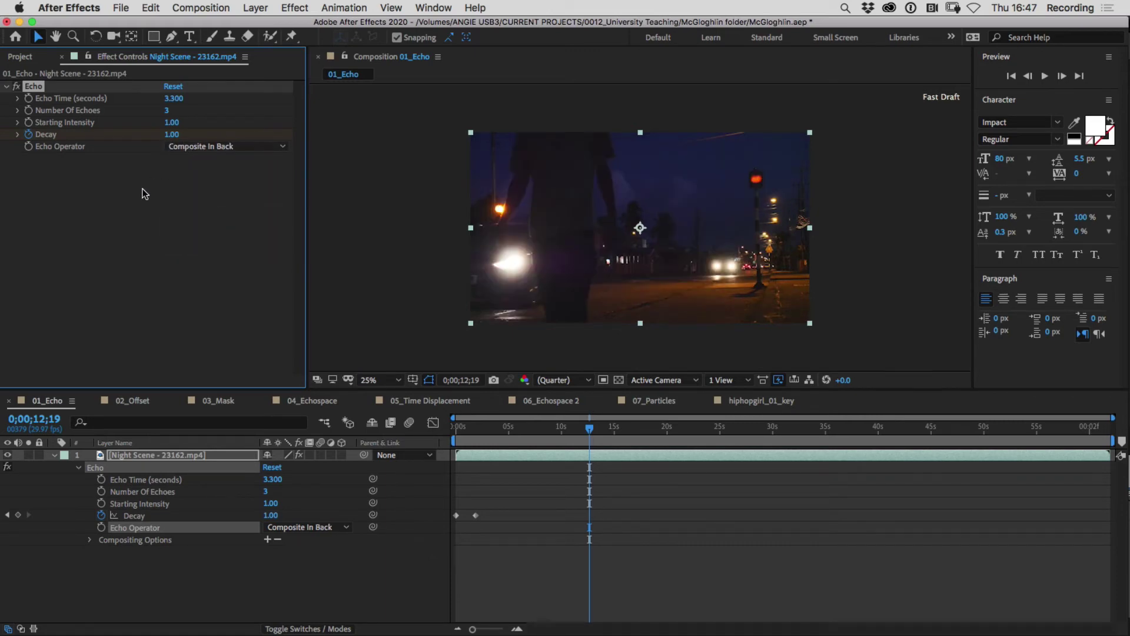
# Step: Add hiphopgirl_01_key.mov to 01_Echo as layer 2 and solo it
pyautogui.click(34, 55)
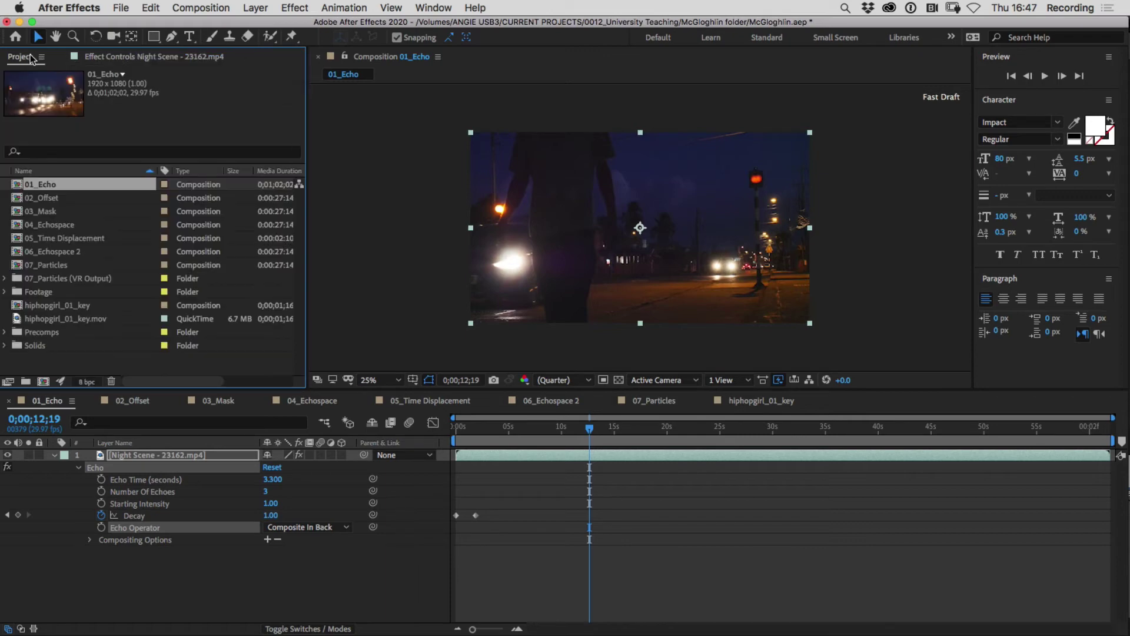
pyautogui.click(46, 318)
pyautogui.moveTo(46, 318); pyautogui.dragTo(129, 580)
pyautogui.click(53, 454)
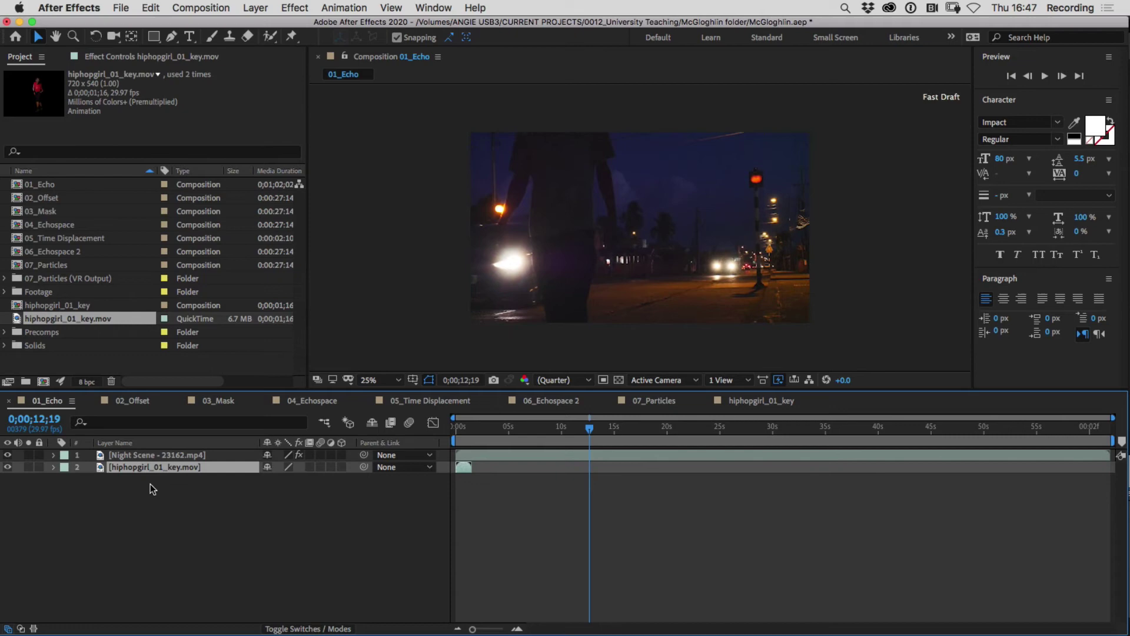
pyautogui.click(29, 467)
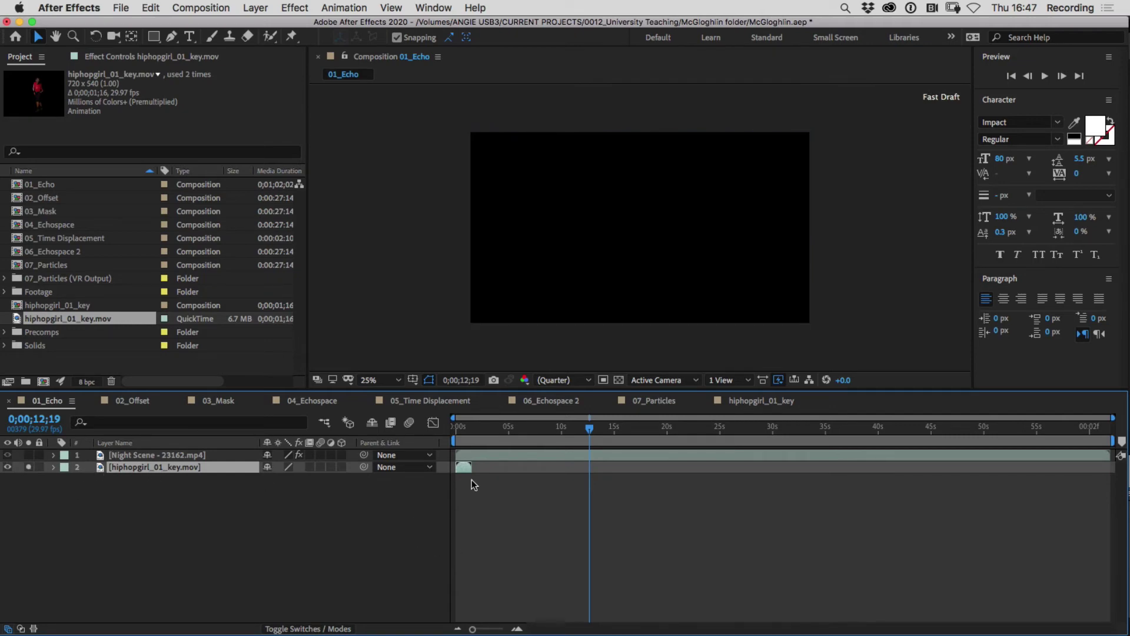
# Step: Preview the dancer, enable the transparency grid, and set the viewer zoom to 50%
pyautogui.moveTo(475, 426); pyautogui.dragTo(472, 428)
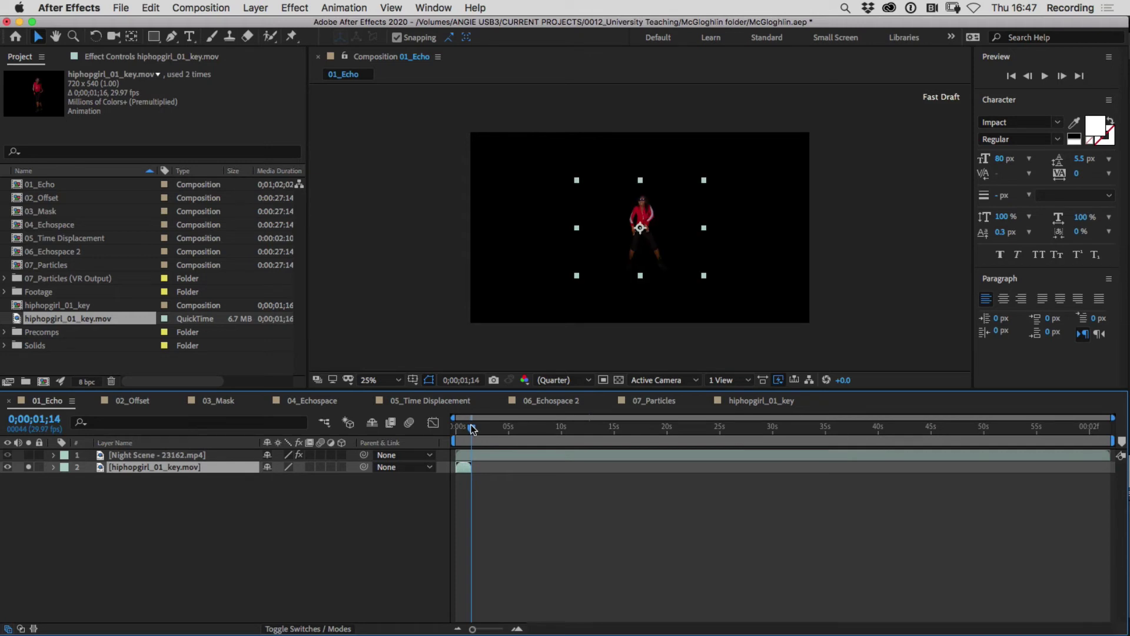
pyautogui.press('space')
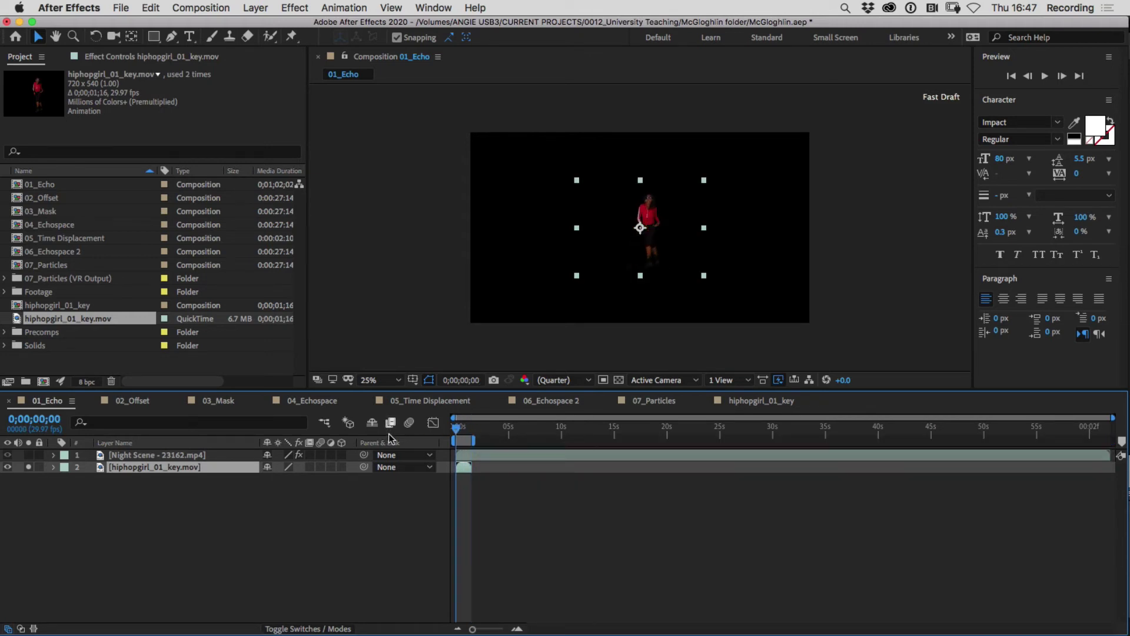
pyautogui.press('space')
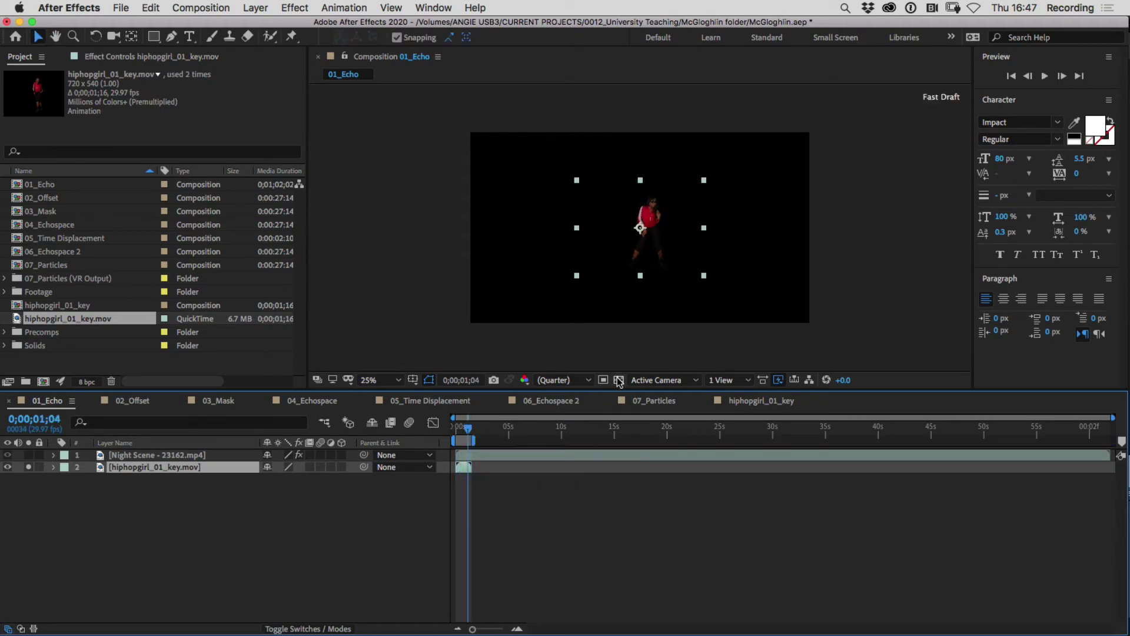
pyautogui.click(618, 380)
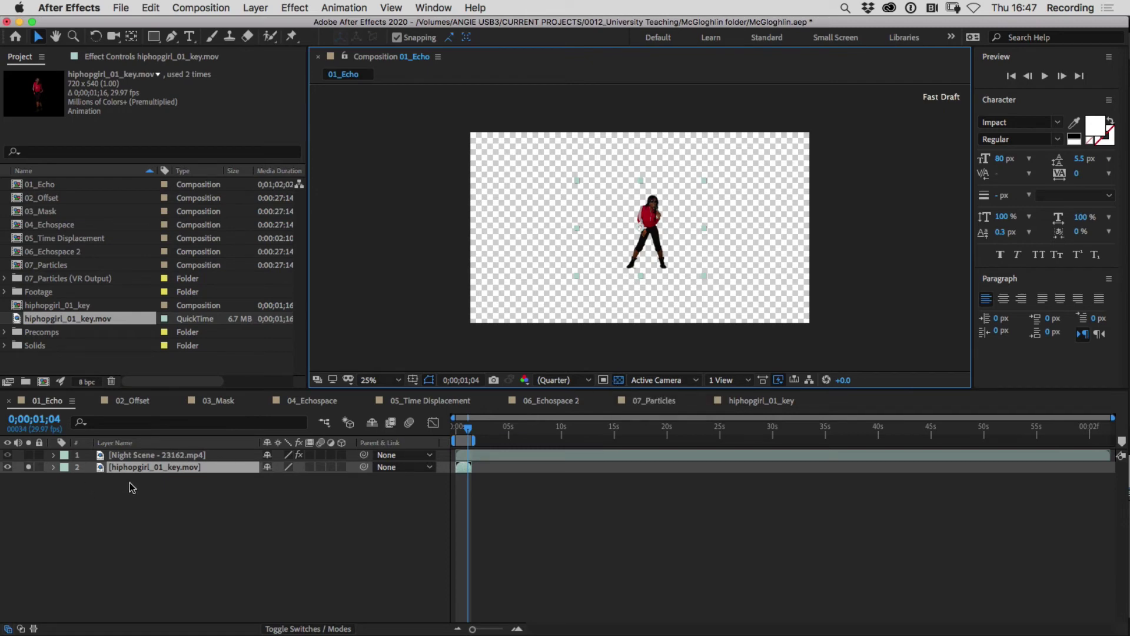
pyautogui.press('.')
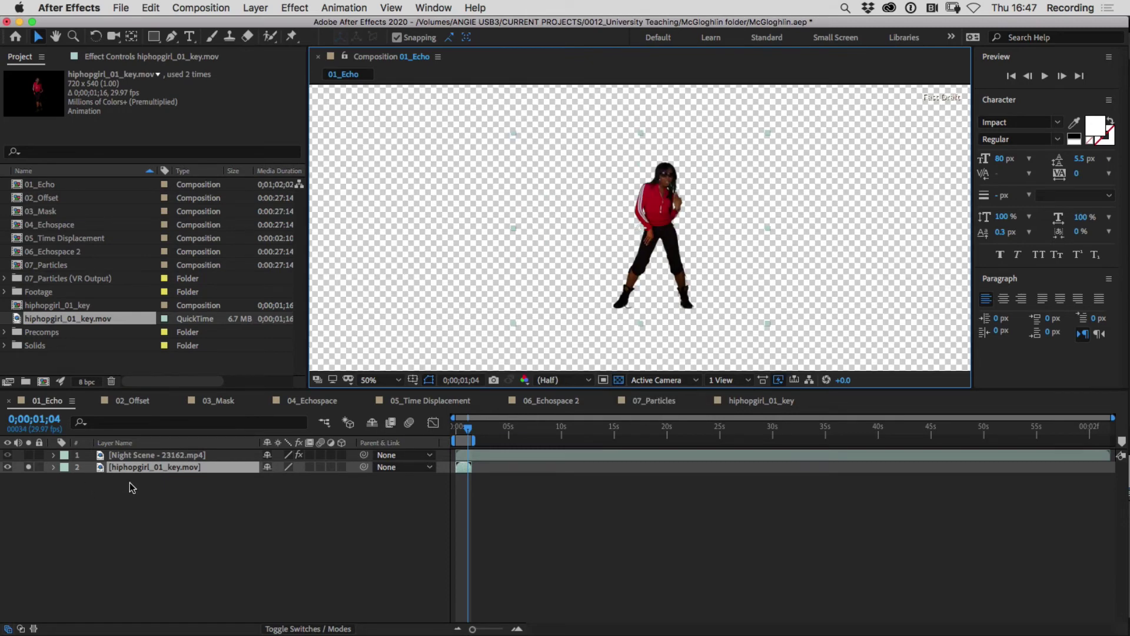
pyautogui.press('.')
pyautogui.press(',')
# Step: Paste the night scene's Echo effect onto the hiphopgirl layer and reveal its Echo settings
pyautogui.click(53, 462)
pyautogui.click(103, 480)
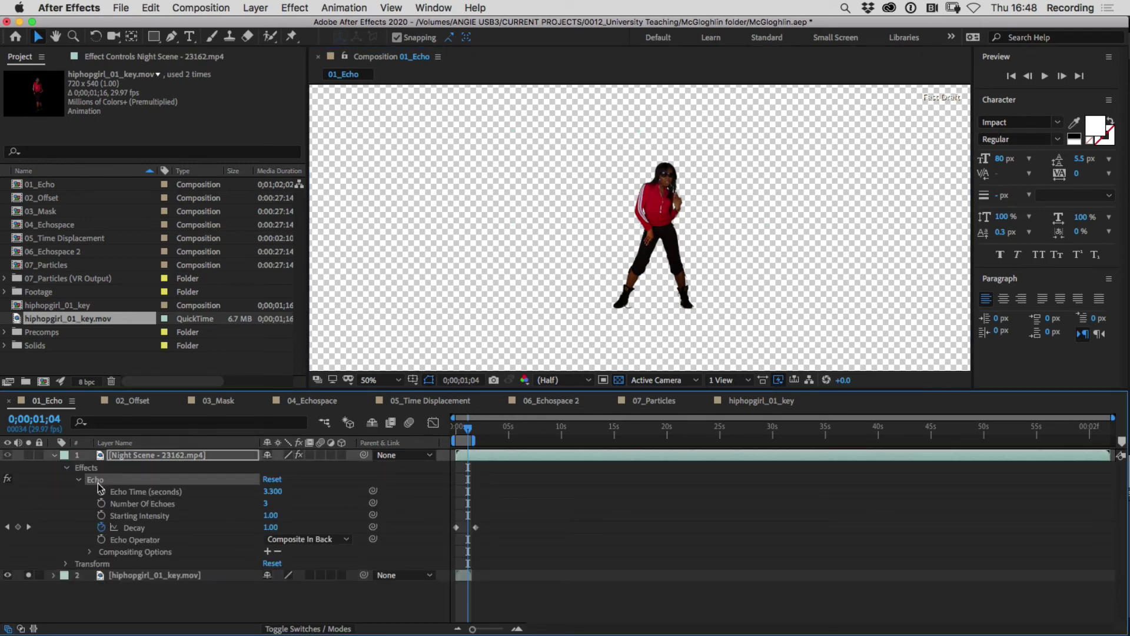
pyautogui.click(133, 576)
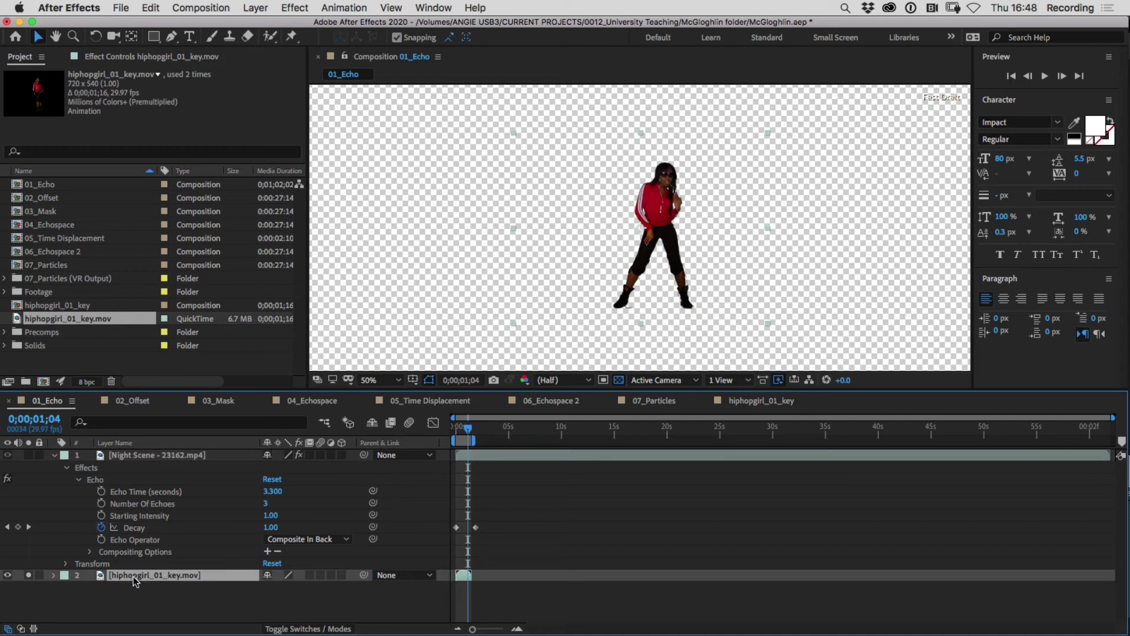
pyautogui.press('super+v')
pyautogui.click(54, 455)
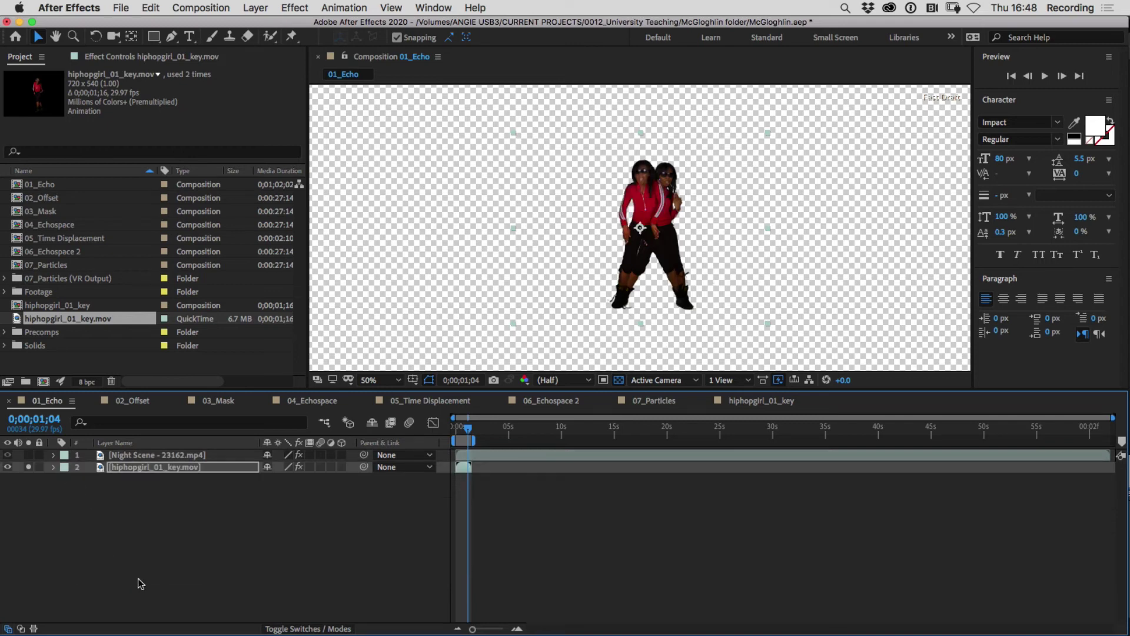
pyautogui.click(53, 467)
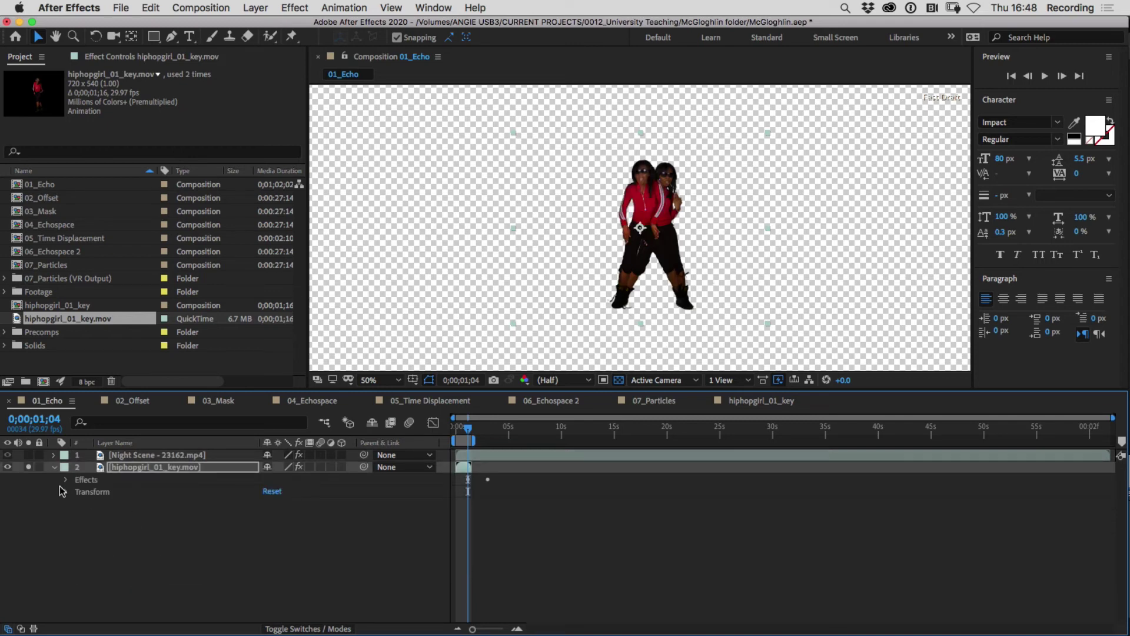
pyautogui.click(78, 492)
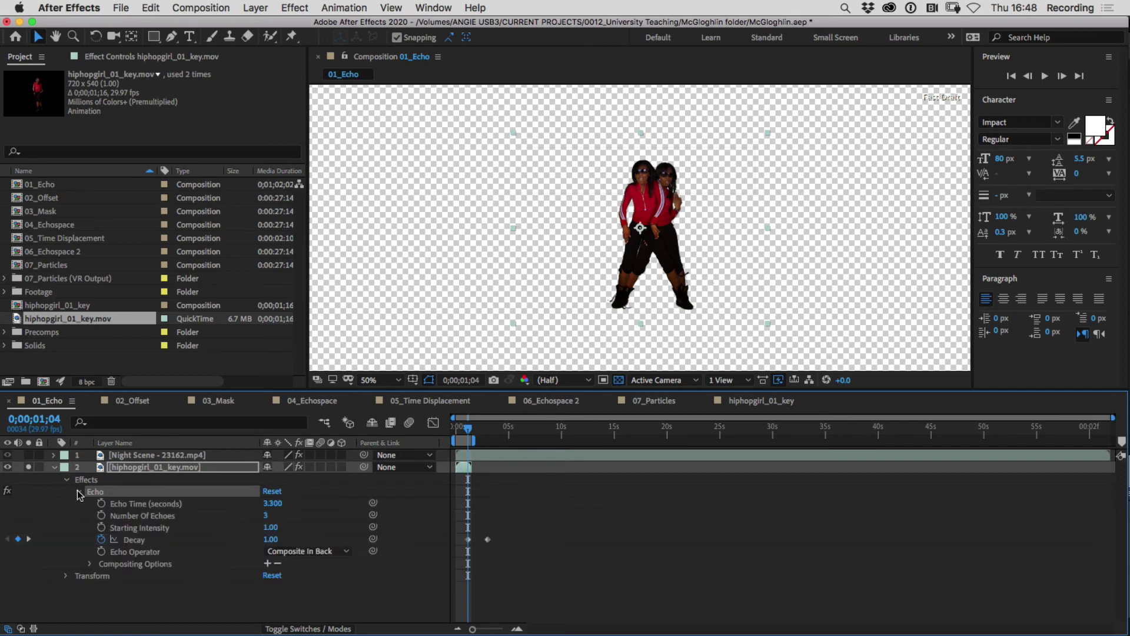
pyautogui.click(299, 554)
# Step: Set the dancer's Echo Operator to Add, preview it, and raise Number Of Echoes to 11
pyautogui.click(302, 537)
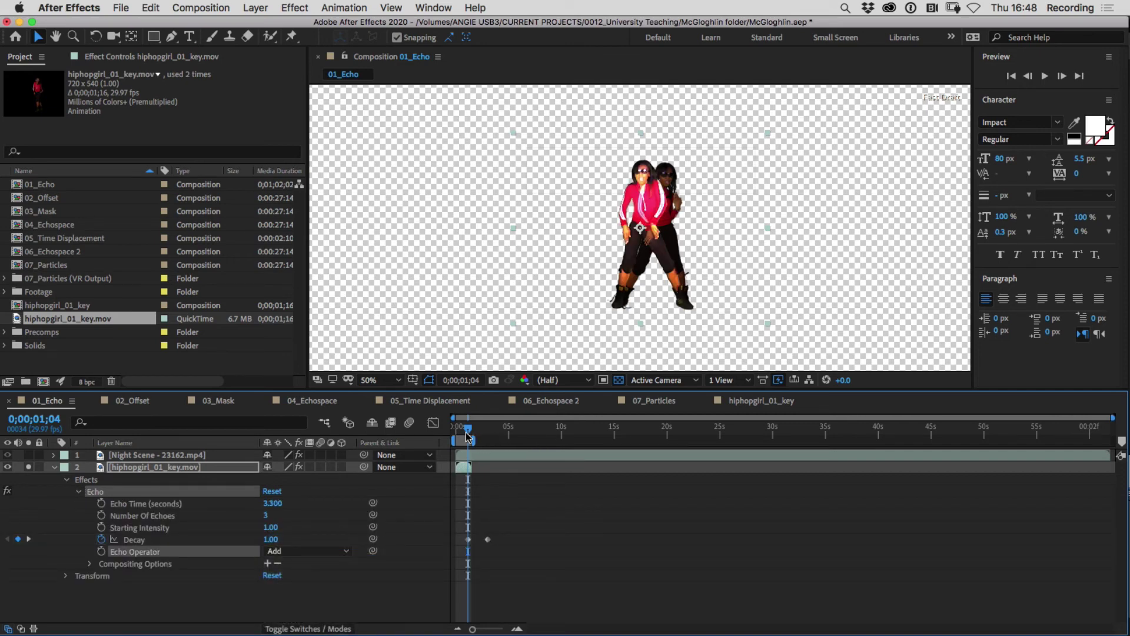
pyautogui.moveTo(468, 428); pyautogui.dragTo(452, 431)
pyautogui.press('space')
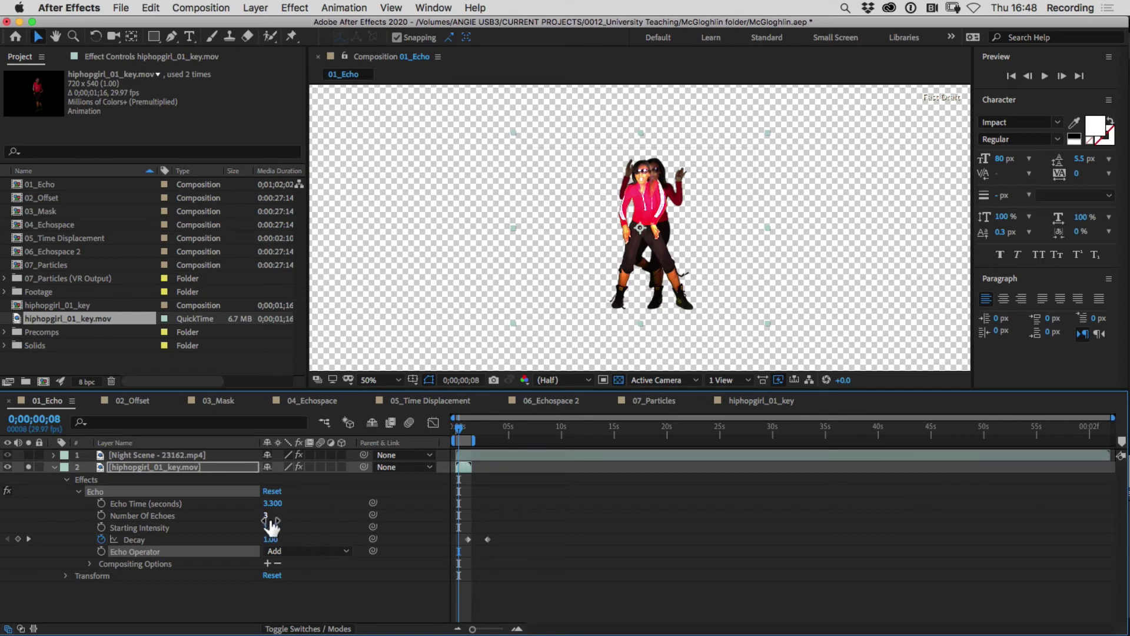
pyautogui.moveTo(268, 515); pyautogui.dragTo(281, 518)
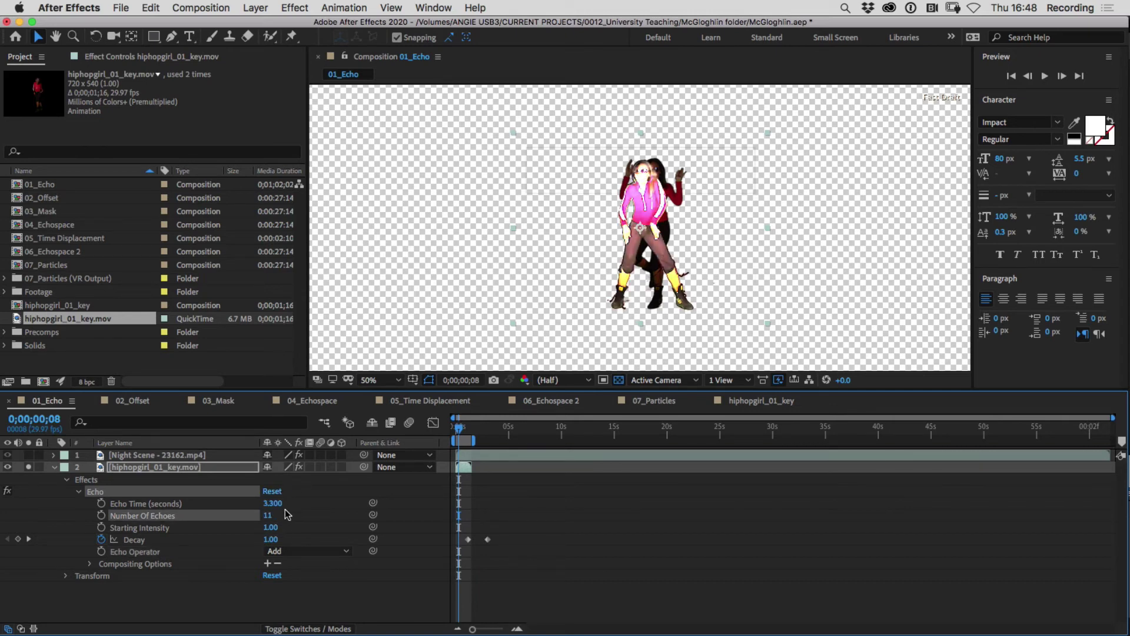
# Step: Try the Maximum and Minimum operators, then settle on Composite In Back for the dancer
pyautogui.click(290, 551)
pyautogui.click(294, 554)
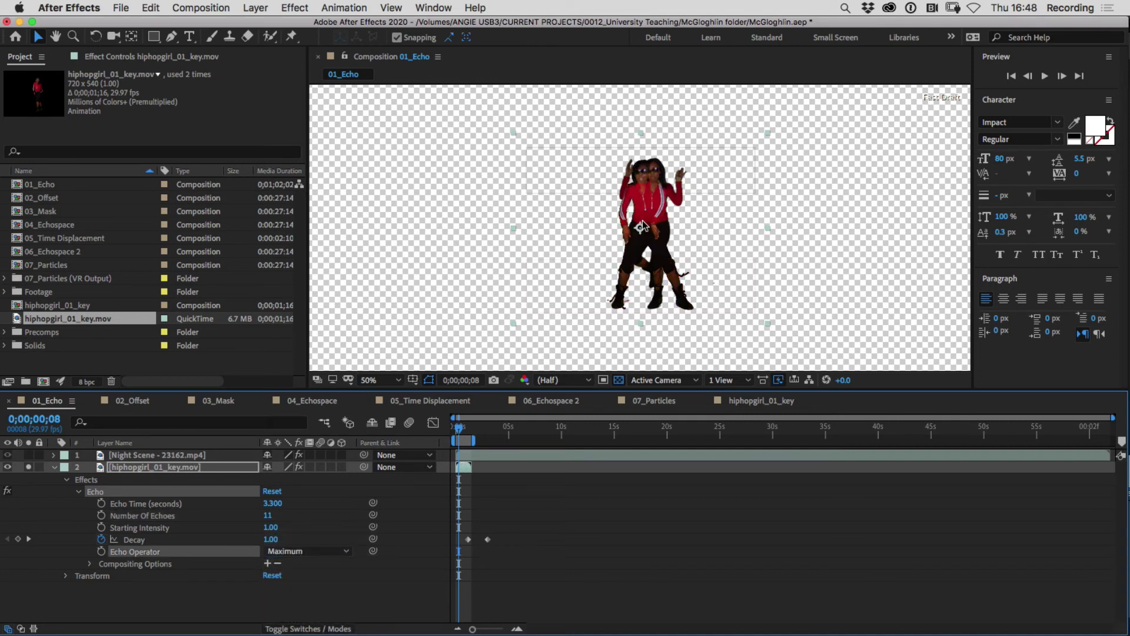
pyautogui.click(309, 556)
pyautogui.click(306, 563)
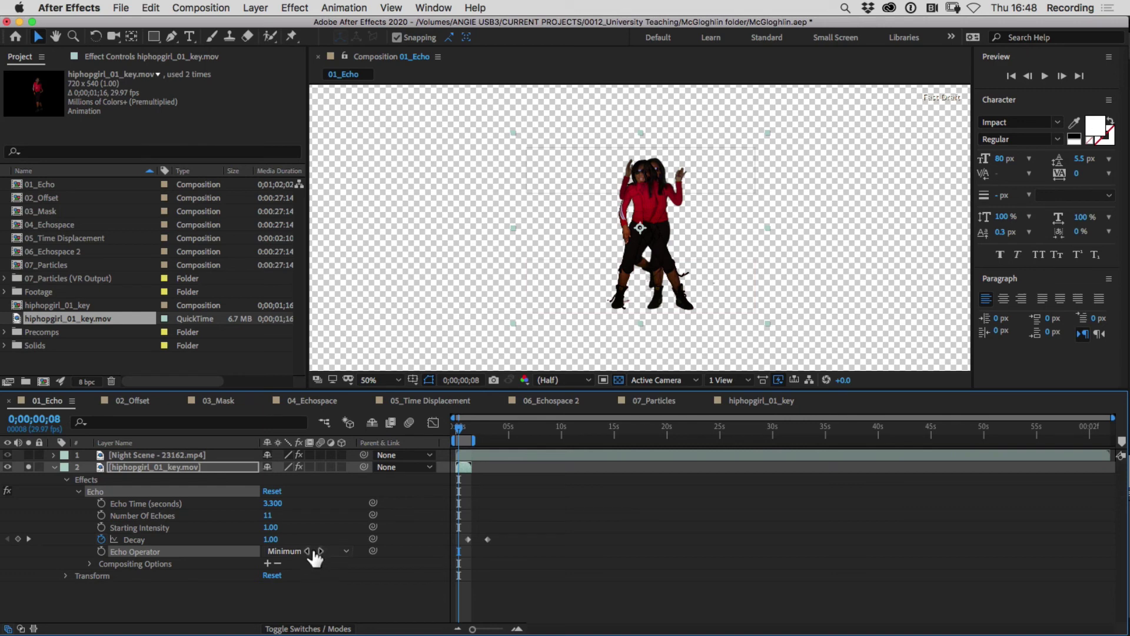
pyautogui.click(310, 552)
pyautogui.click(323, 592)
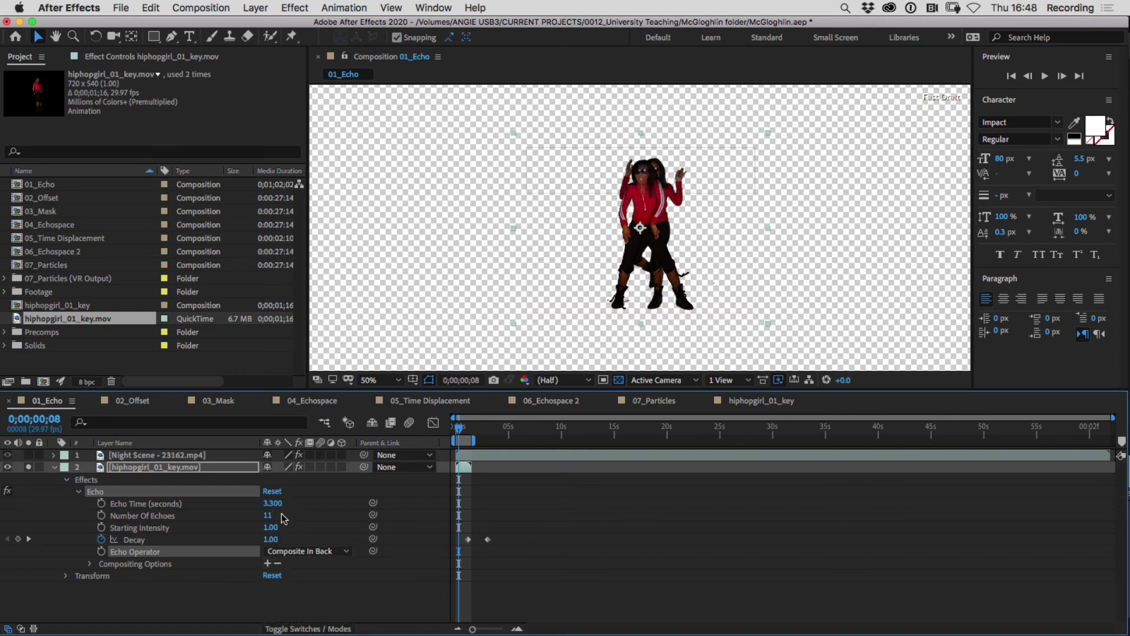
# Step: Drag Echo Time to a small negative value and preview it with Composite In Front
pyautogui.moveTo(273, 504); pyautogui.dragTo(247, 506)
pyautogui.click(310, 555)
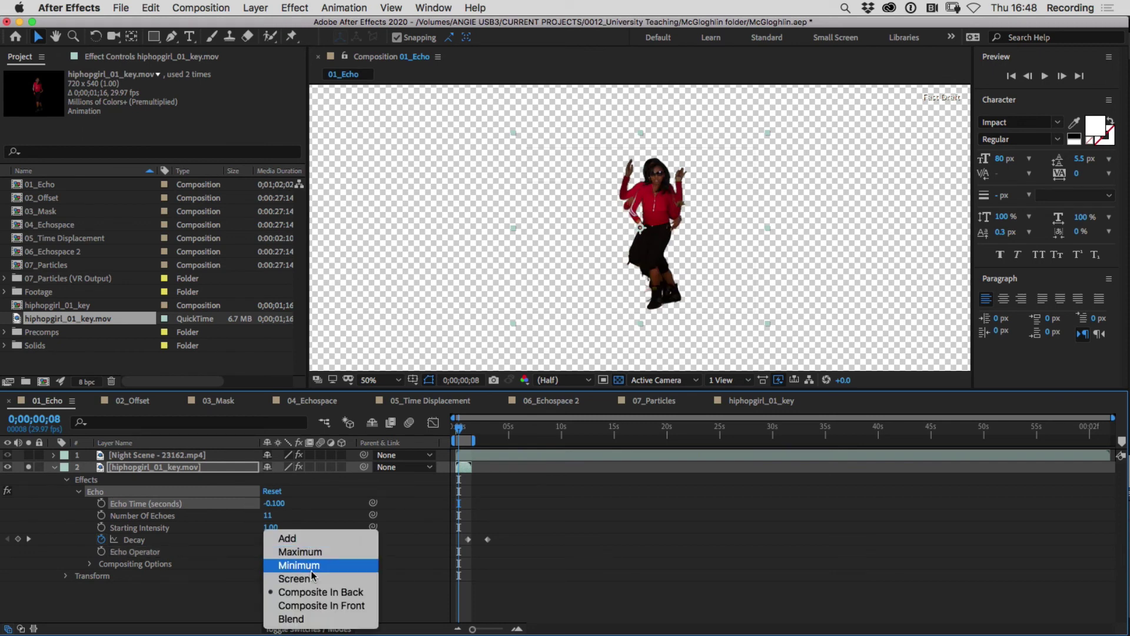
pyautogui.click(311, 608)
pyautogui.press('space')
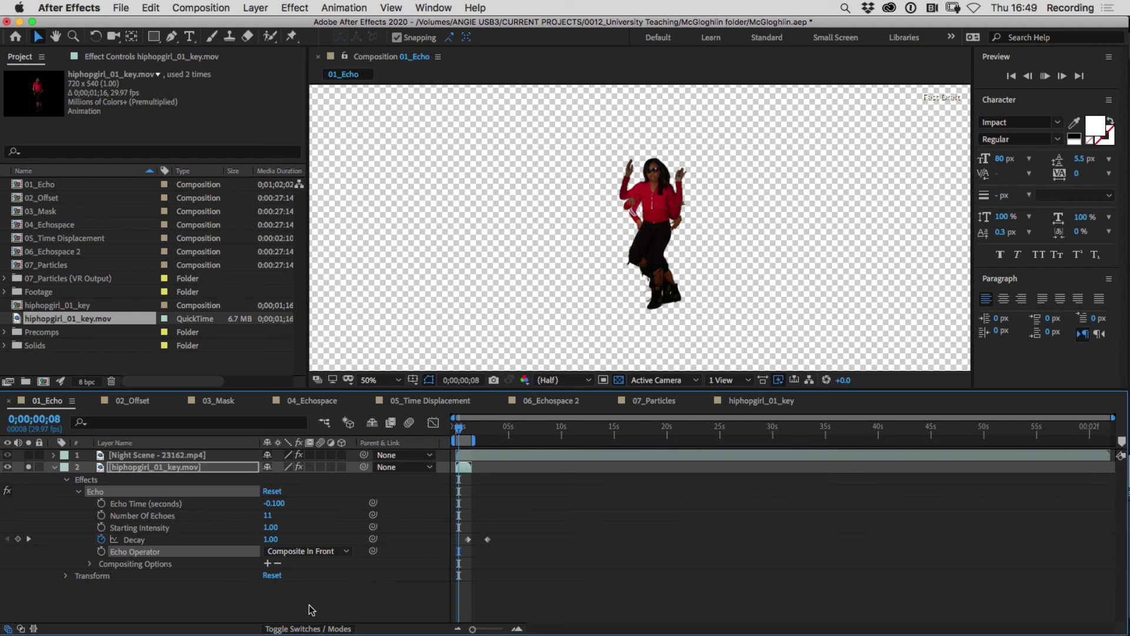
pyautogui.press('space')
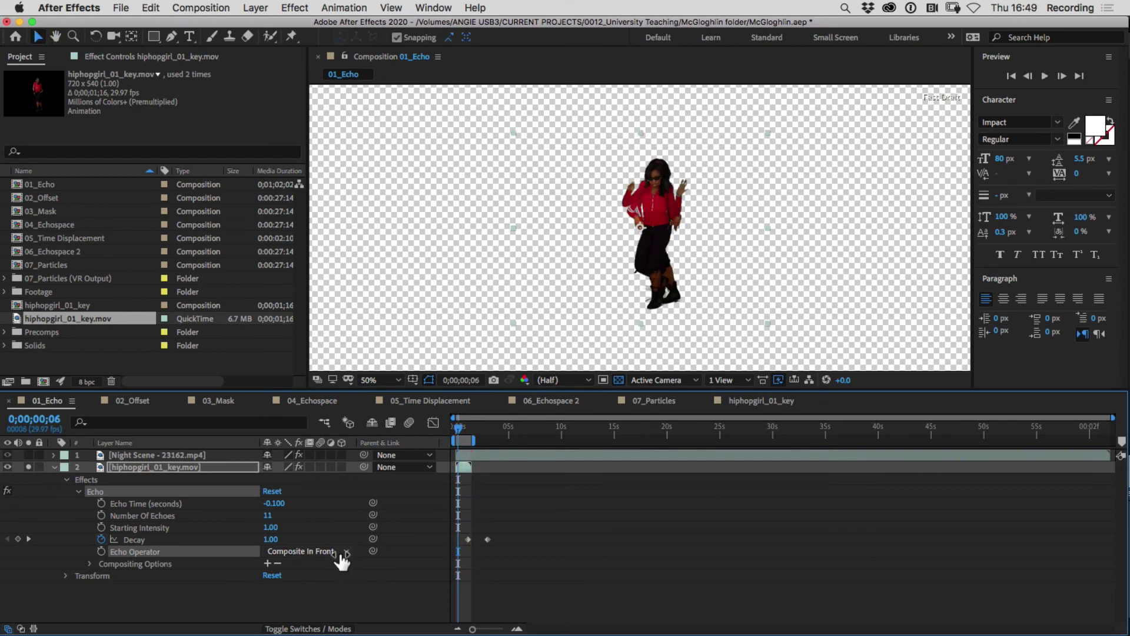
# Step: Set Echo Operator back to Composite In Back and make Echo Time more negative
pyautogui.click(312, 552)
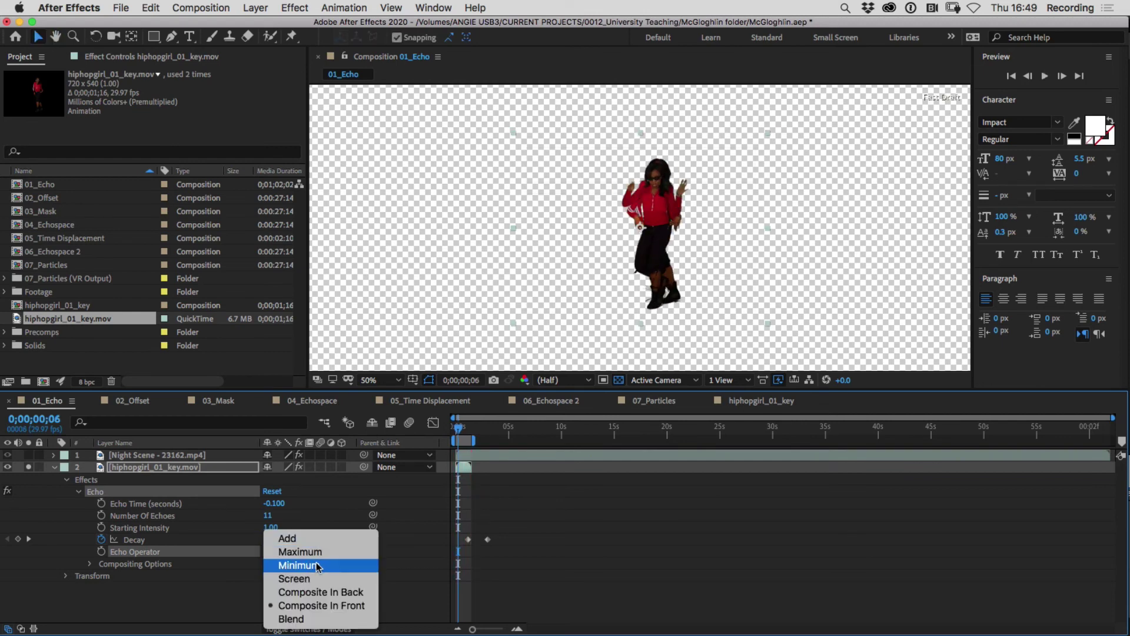
pyautogui.click(323, 592)
pyautogui.moveTo(275, 508)
pyautogui.mouseDown()
pyautogui.moveTo(262, 504)
pyautogui.moveTo(277, 510)
pyautogui.mouseUp()
# Step: Enter 0.500 as the dancer's Echo Time and start a preview
pyautogui.click(272, 505)
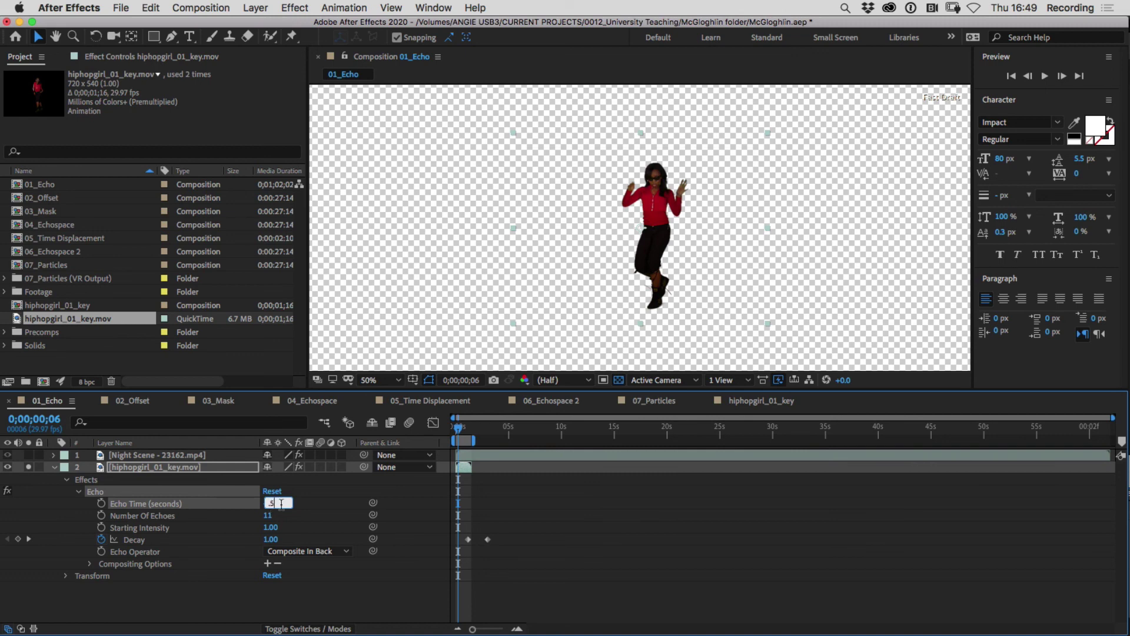
pyautogui.press('Return')
pyautogui.press('space')
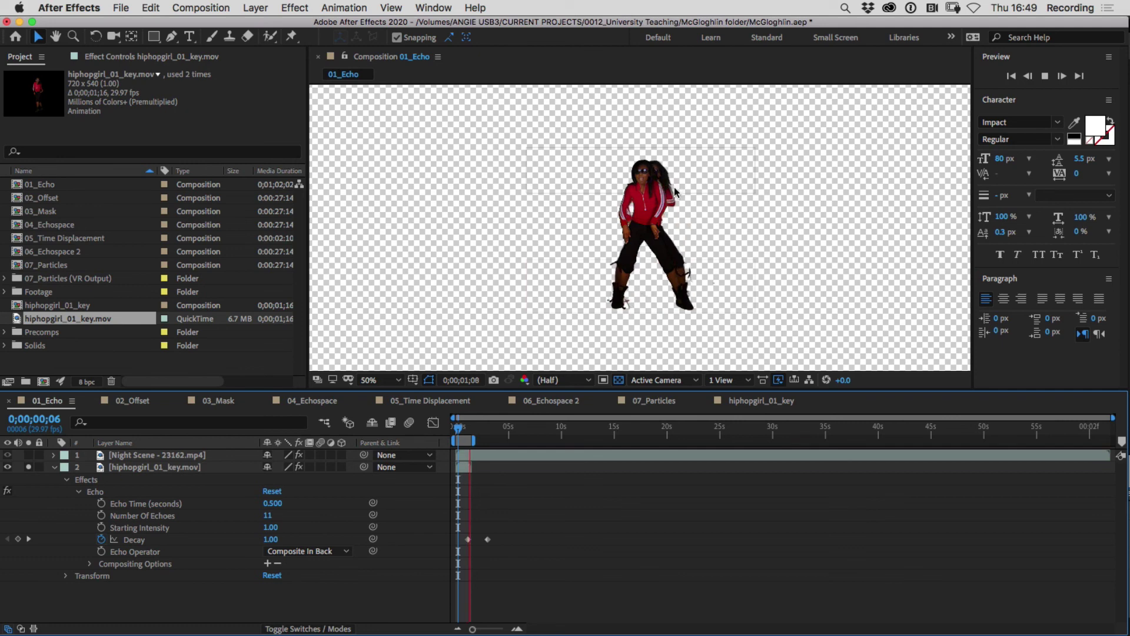
# Step: Switch Echo Operator to Composite In Front and stop the preview
pyautogui.click(302, 551)
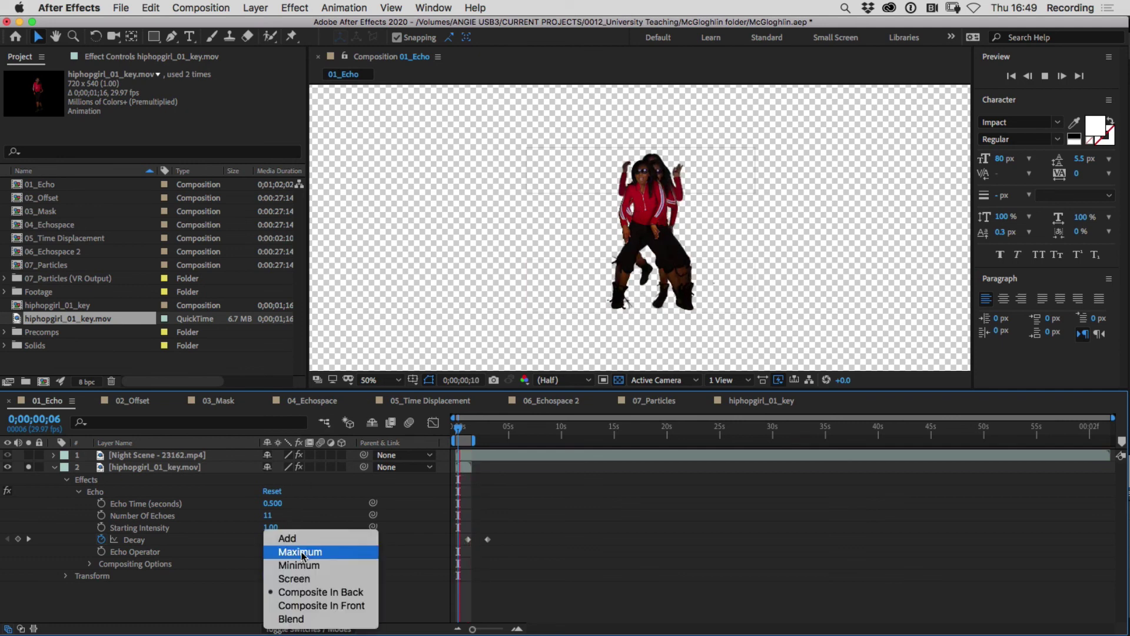
pyautogui.click(312, 605)
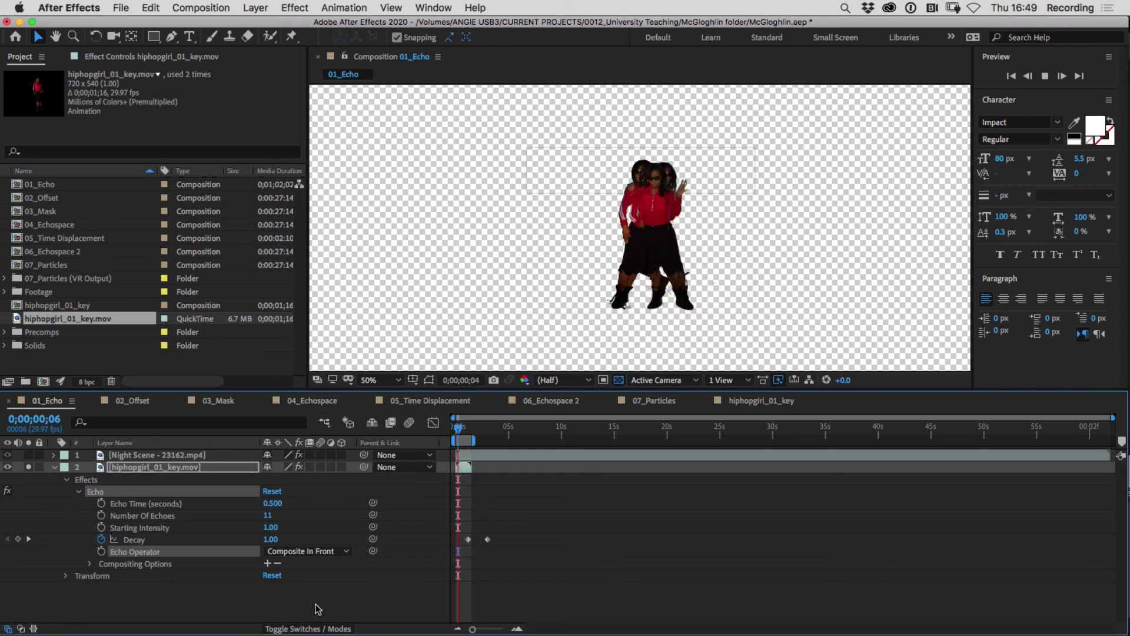
pyautogui.press('space')
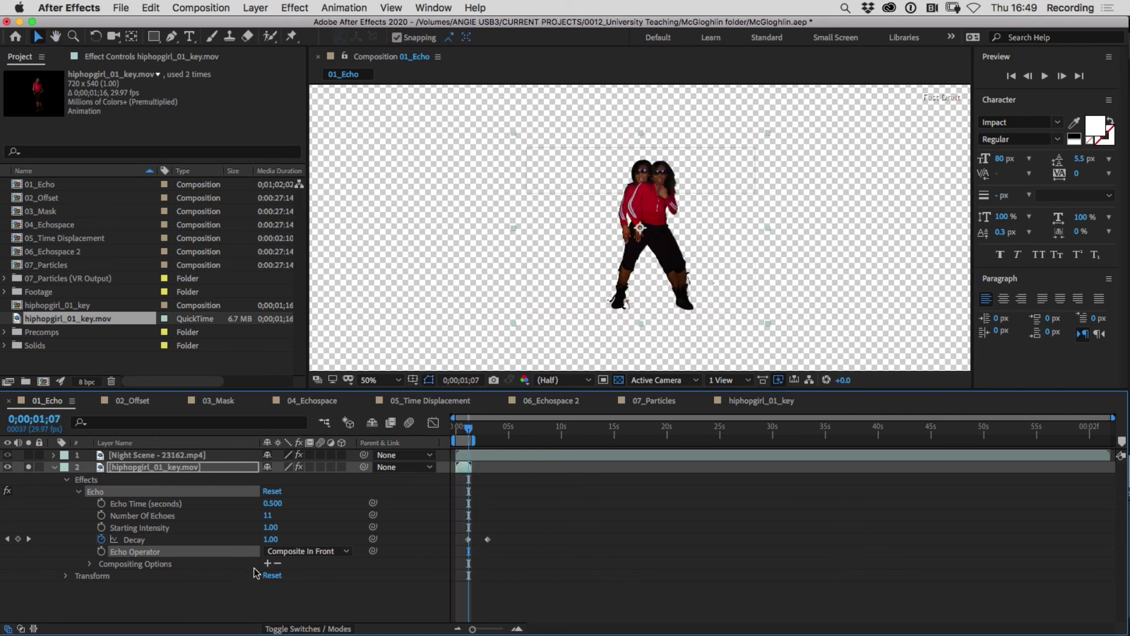